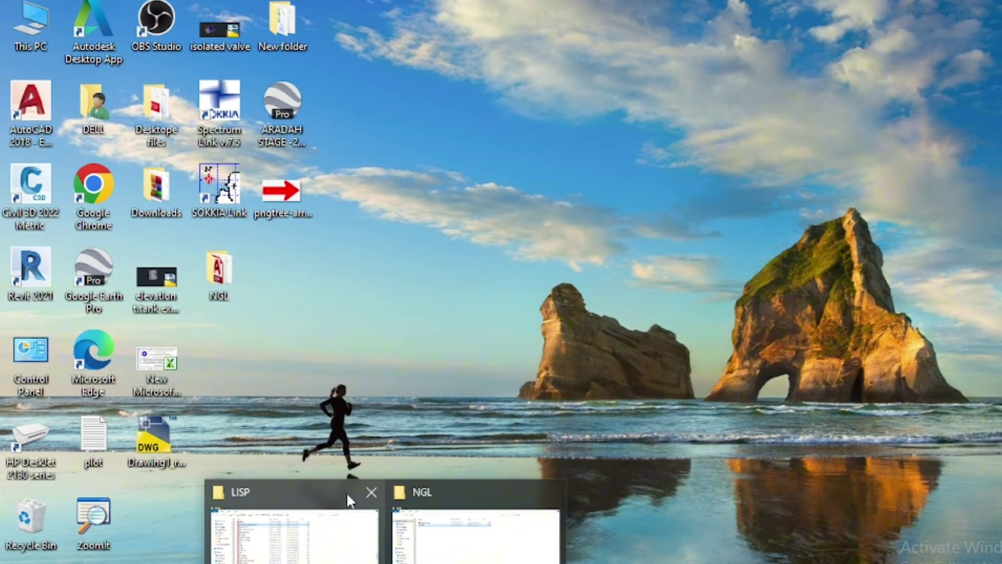
- Bring the NGL folder window forward in File Explorer
{"action": "left_click", "coordinate": [454, 500]}
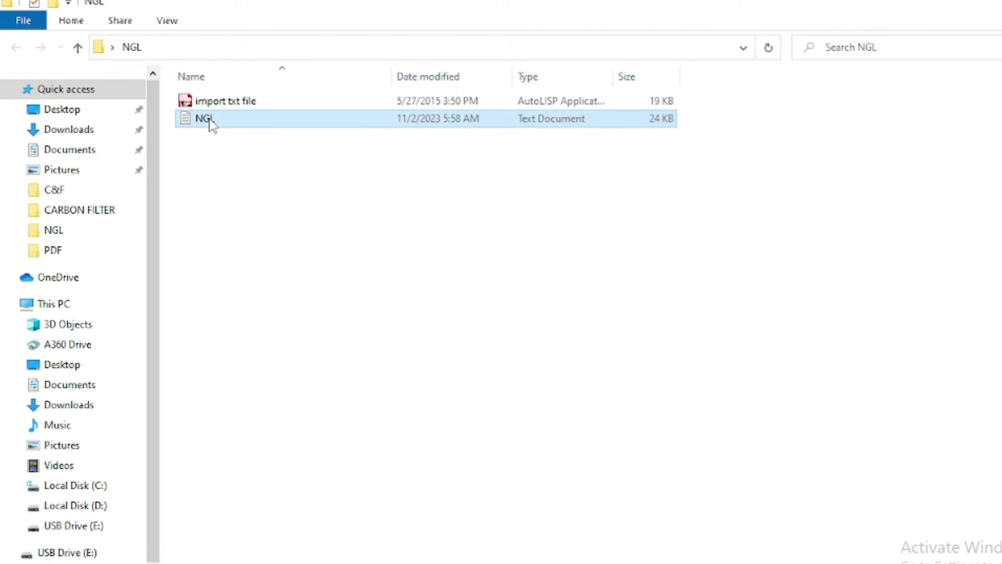
- Open NGL.txt in Notepad, scroll through its 700 point records, and close it
{"action": "double_click", "coordinate": [211, 120]}
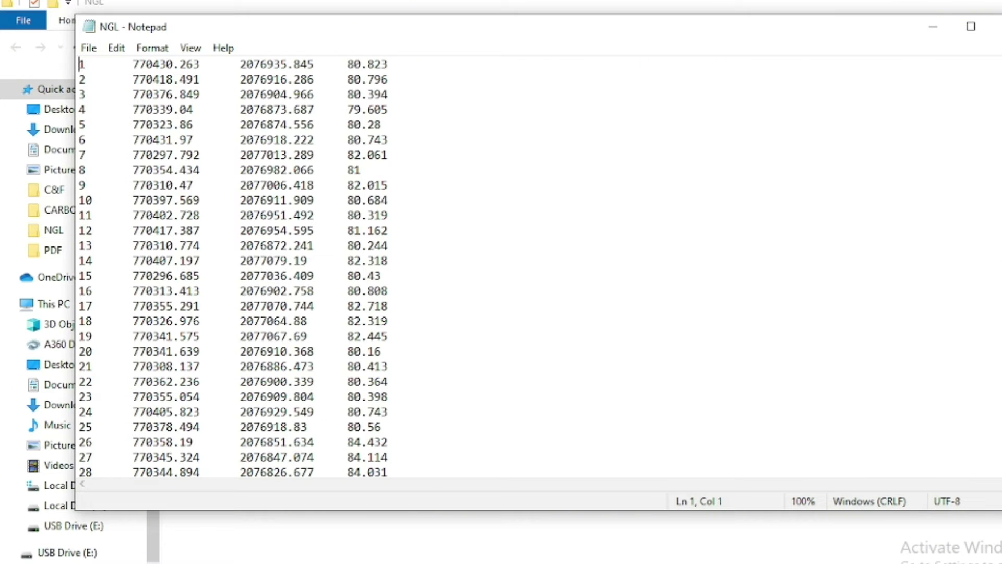
{"action": "scroll", "coordinate": [538, 267], "scroll_direction": "down", "scroll_amount": 20}
{"action": "scroll", "coordinate": [538, 266], "scroll_direction": "down", "scroll_amount": 20}
{"action": "scroll", "coordinate": [538, 266], "scroll_direction": "down", "scroll_amount": 20}
{"action": "scroll", "coordinate": [537, 266], "scroll_direction": "down", "scroll_amount": 6}
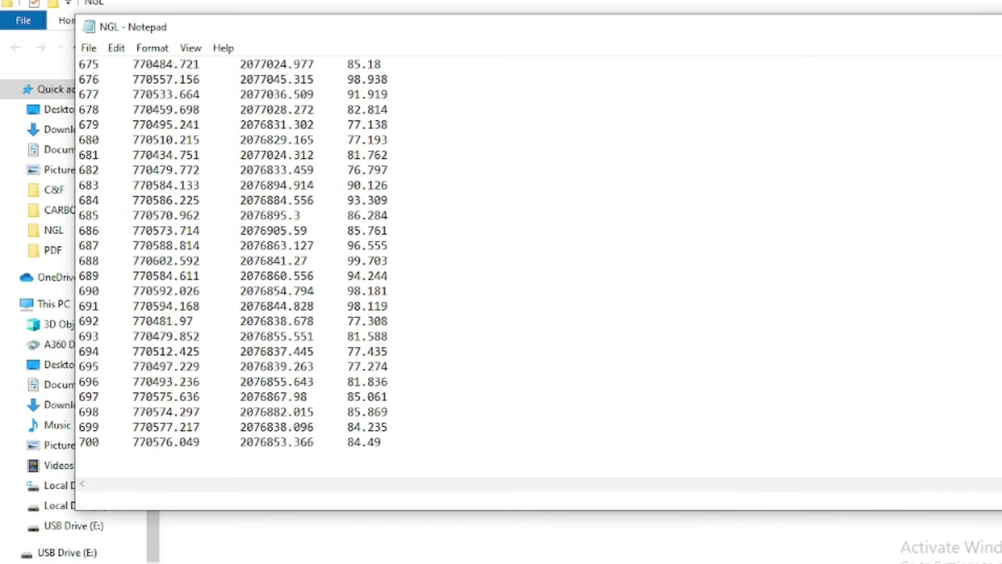
{"action": "left_click", "coordinate": [997, 26]}
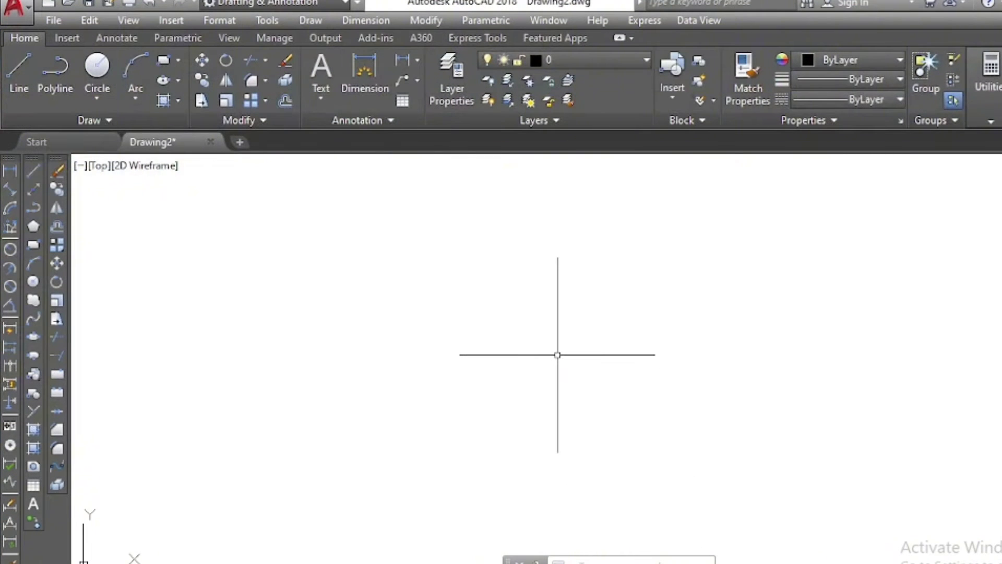
- Load the 'import txt file' LISP routine via APPLOAD, adding the IMPO command
{"action": "type", "text": "a"}
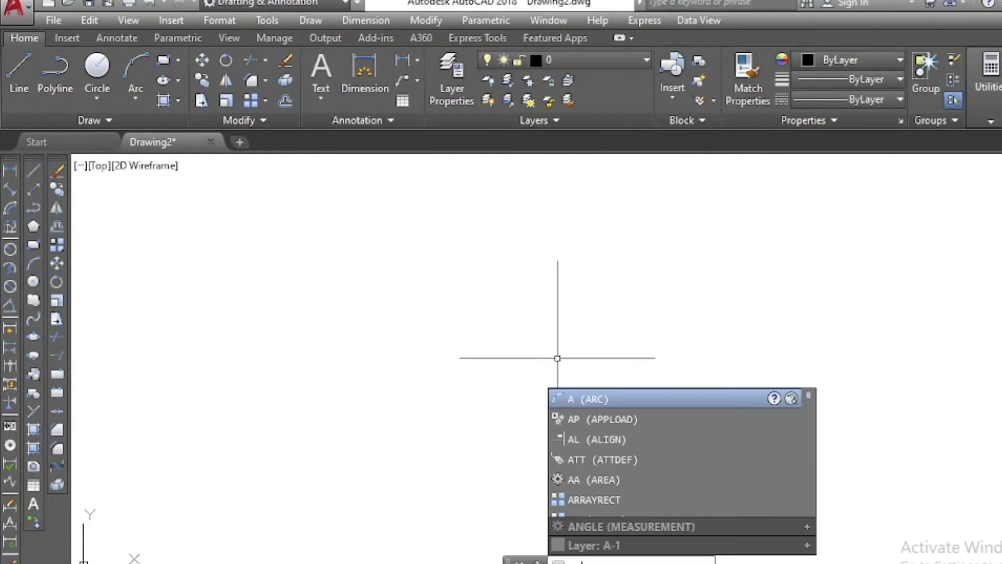
{"action": "type", "text": "pp"}
{"action": "key", "text": "Return"}
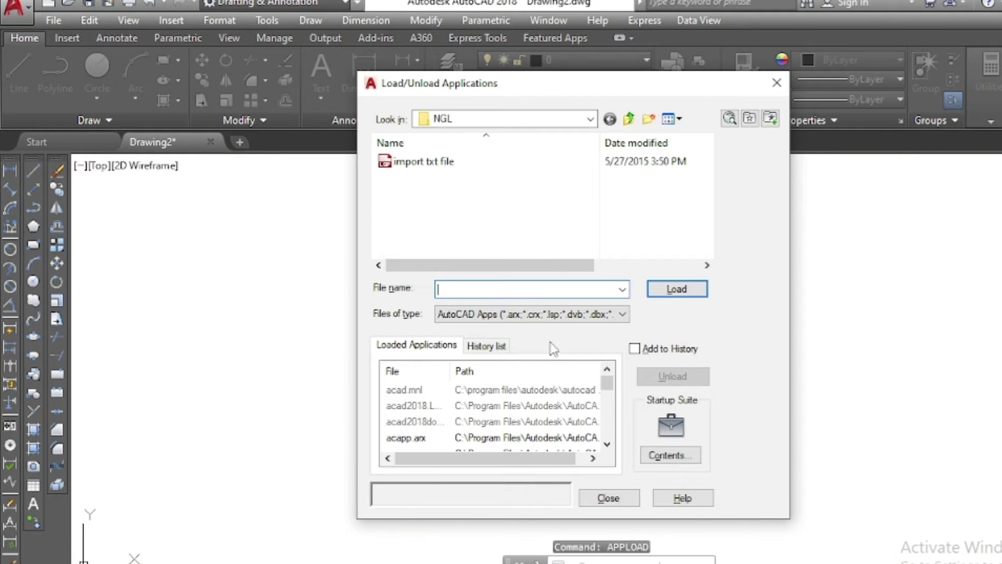
{"action": "double_click", "coordinate": [425, 161]}
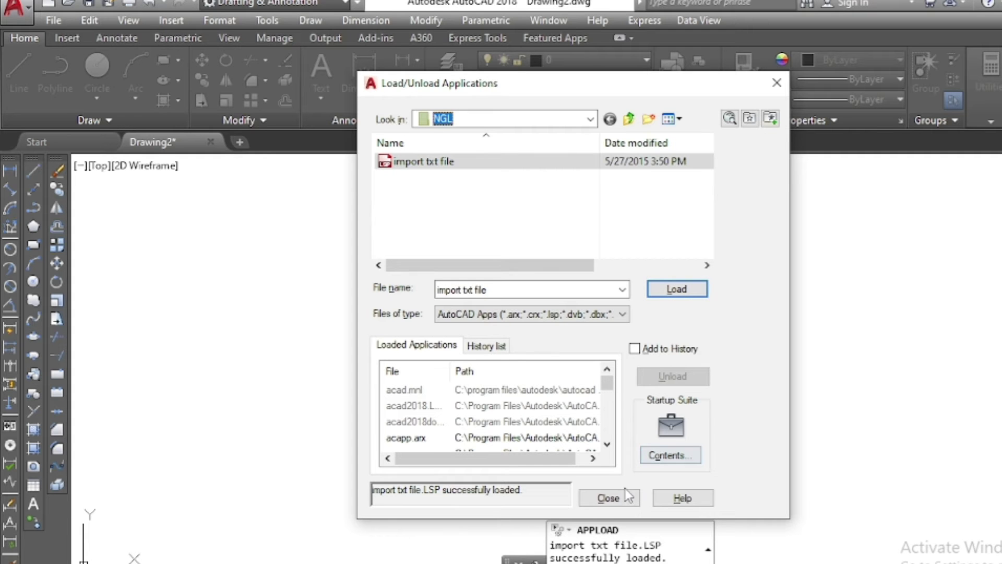
{"action": "left_click", "coordinate": [602, 498]}
{"action": "left_click", "coordinate": [701, 511]}
{"action": "type", "text": "IM"}
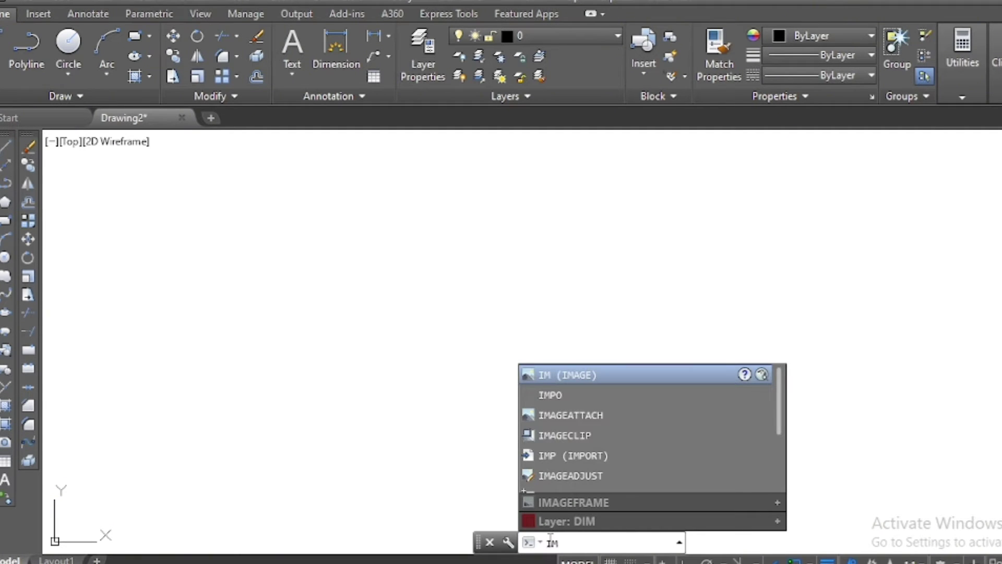
- Run IMPO and import NGL.txt from the NGL folder on the Desktop
{"action": "type", "text": "PO"}
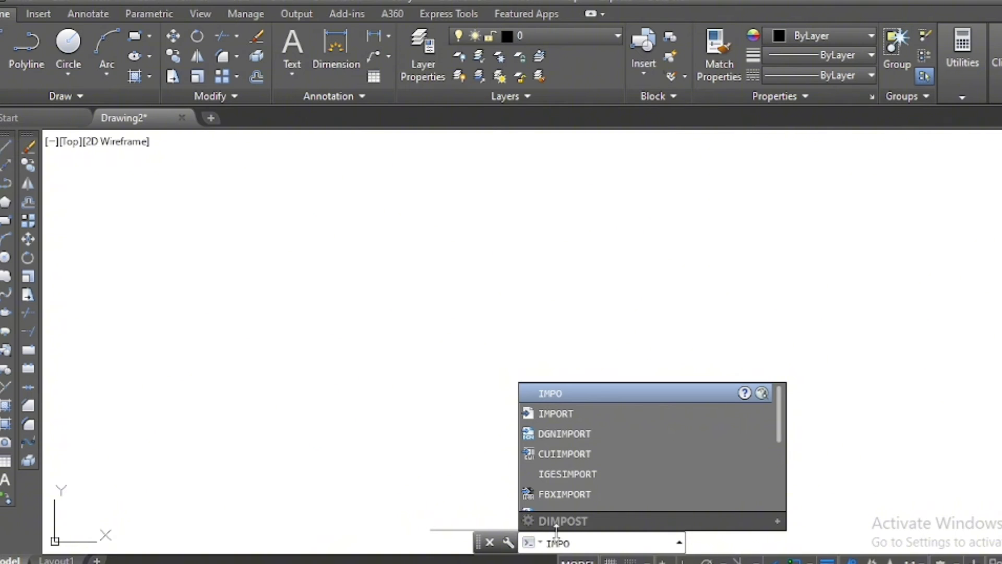
{"action": "key", "text": "Return"}
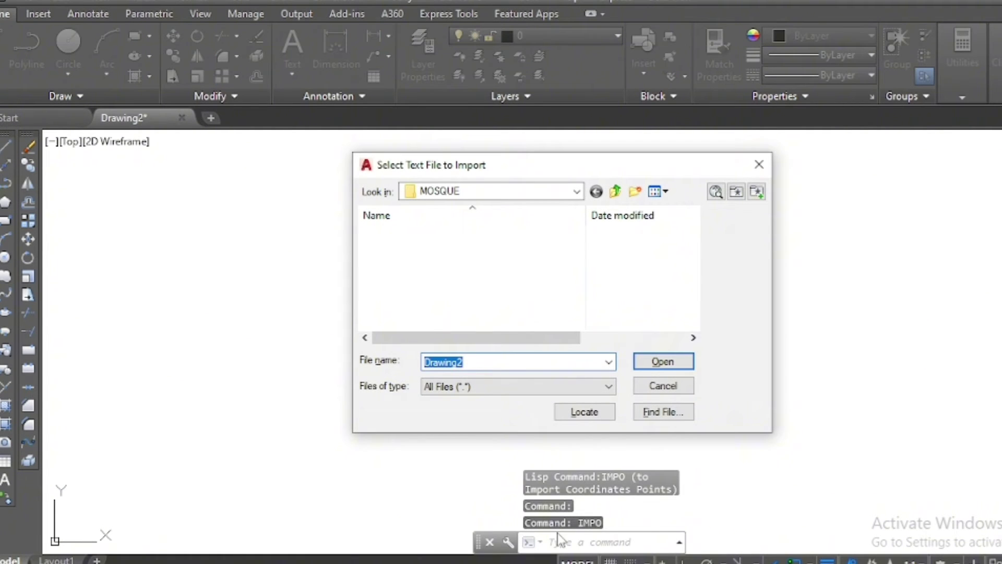
{"action": "left_click", "coordinate": [580, 197]}
{"action": "left_click", "coordinate": [580, 197]}
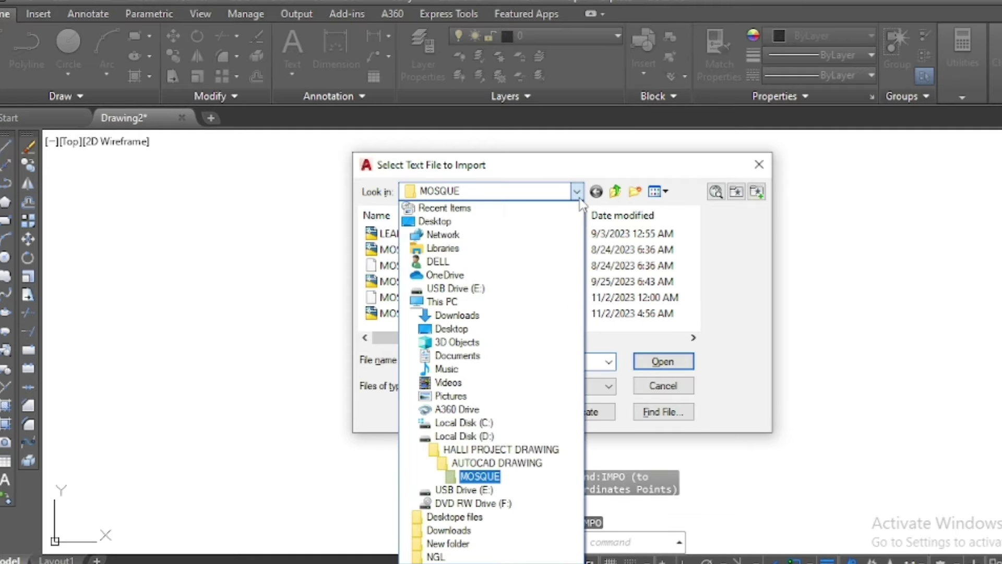
{"action": "left_click", "coordinate": [434, 223]}
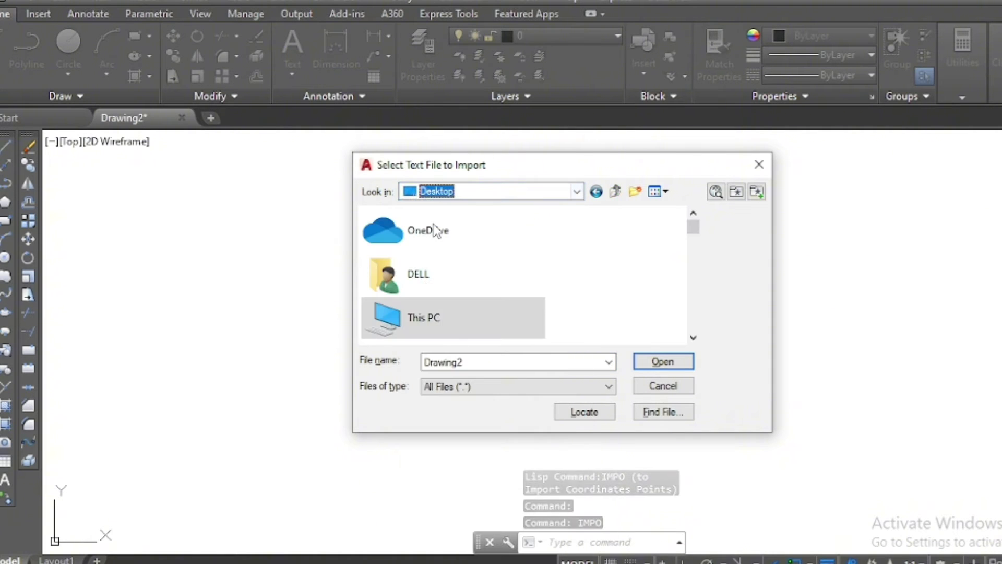
{"action": "left_click_drag", "start_coordinate": [694, 230], "coordinate": [691, 291]}
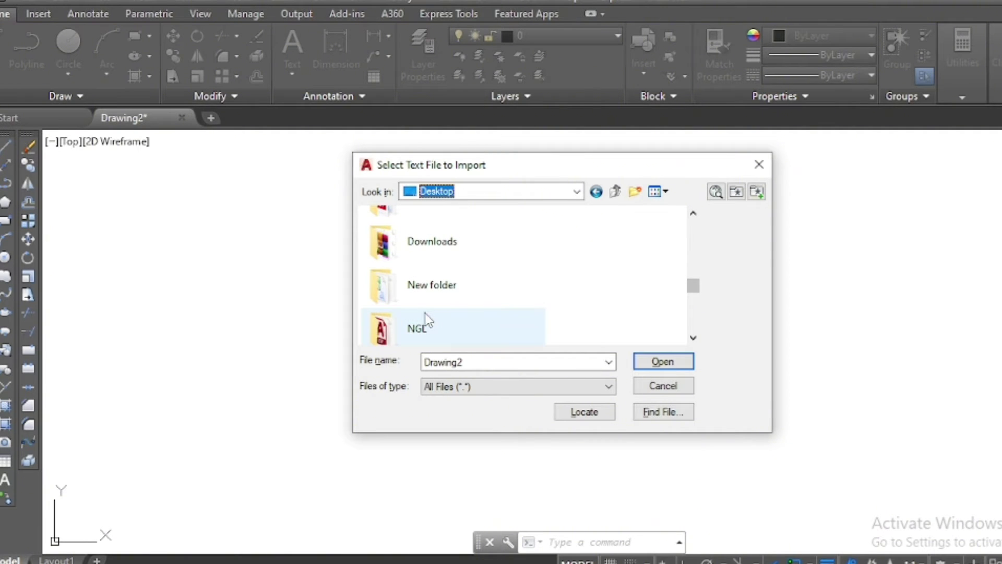
{"action": "double_click", "coordinate": [415, 327]}
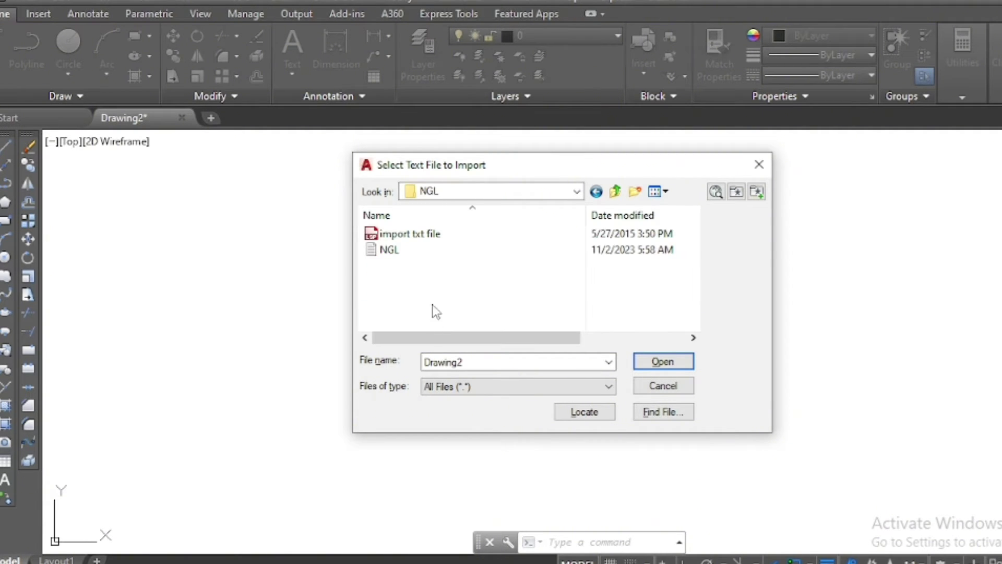
{"action": "double_click", "coordinate": [391, 251]}
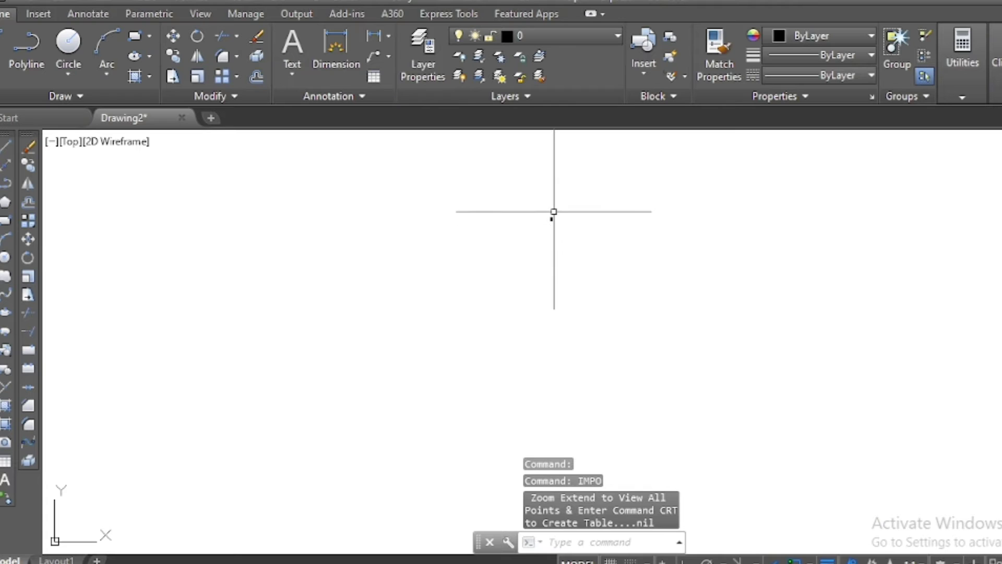
- Zoom to the imported points and inspect their point-number labels
{"action": "type", "text": "z"}
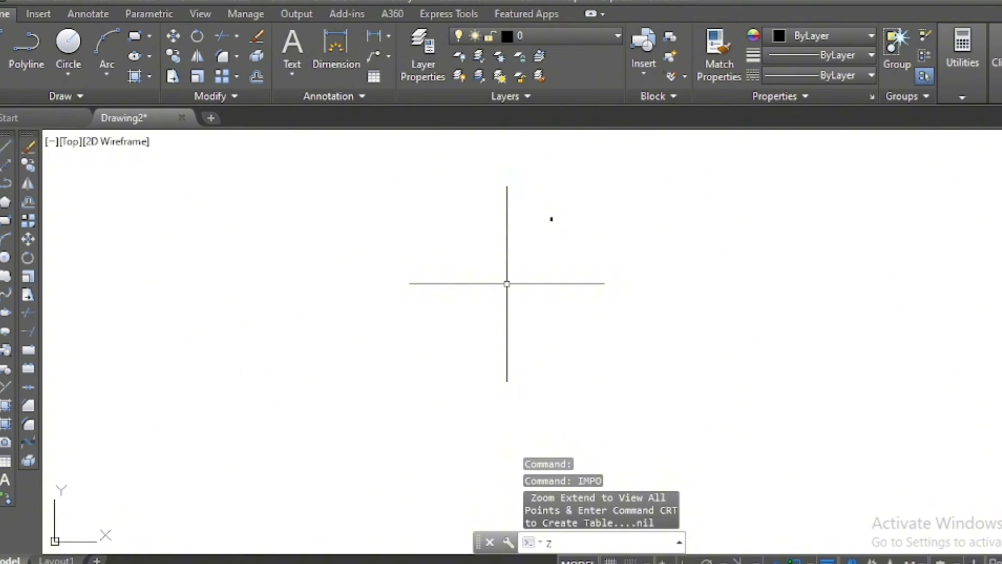
{"action": "key", "text": "Return"}
{"action": "key", "text": "Return"}
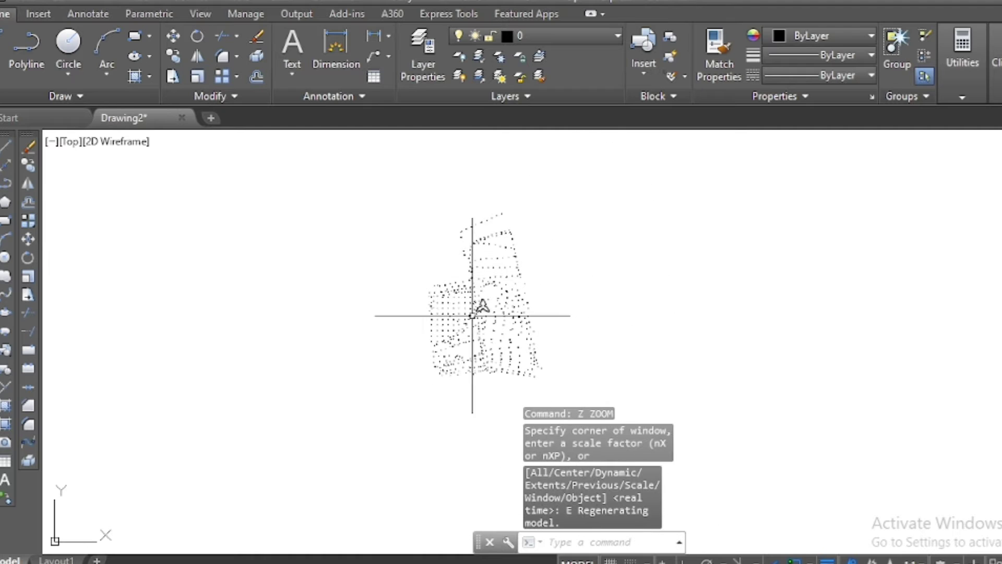
{"action": "scroll", "coordinate": [481, 259], "scroll_direction": "up", "scroll_amount": 5}
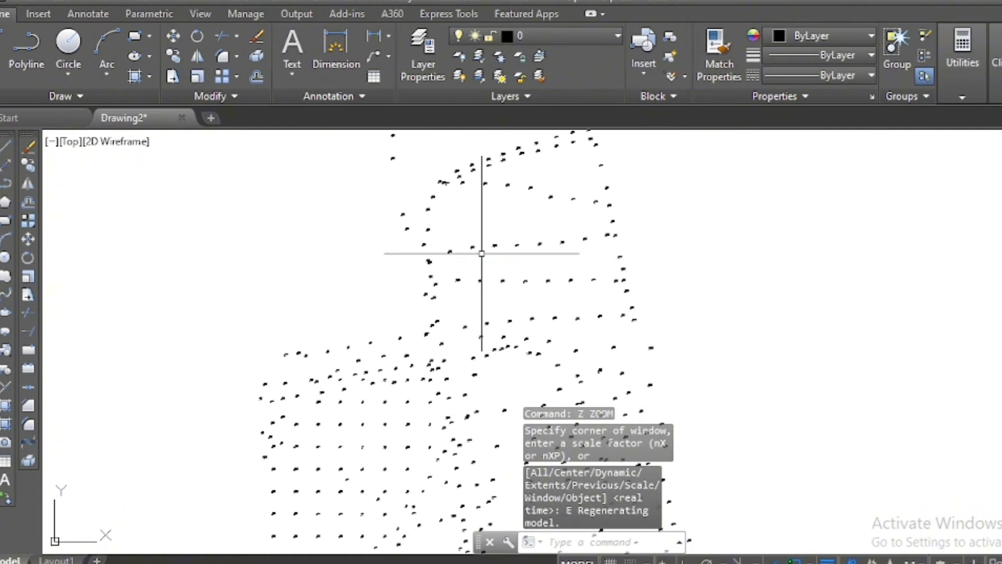
{"action": "scroll", "coordinate": [441, 190], "scroll_direction": "up", "scroll_amount": 2}
{"action": "scroll", "coordinate": [444, 175], "scroll_direction": "up", "scroll_amount": 3}
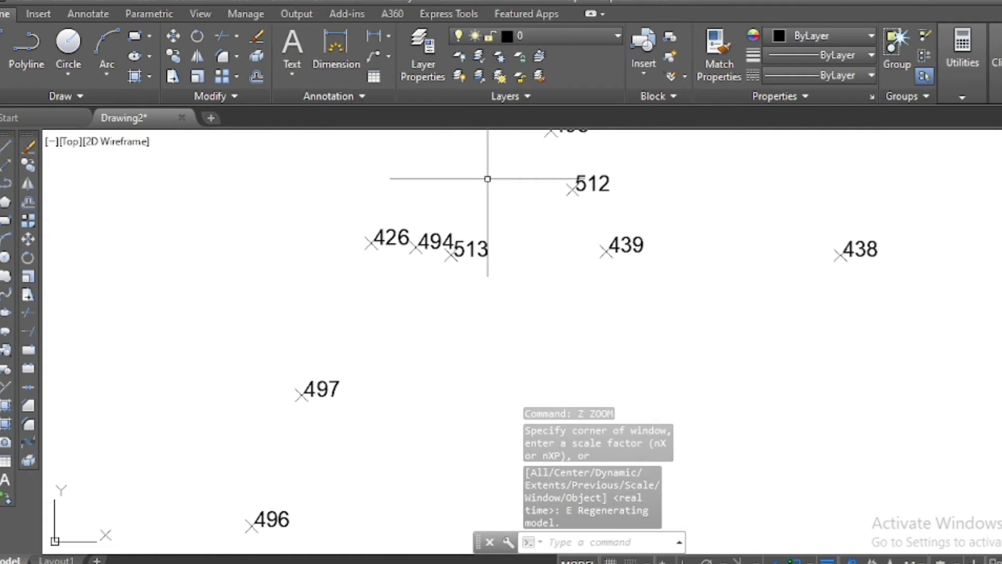
{"action": "scroll", "coordinate": [433, 303], "scroll_direction": "down", "scroll_amount": 4}
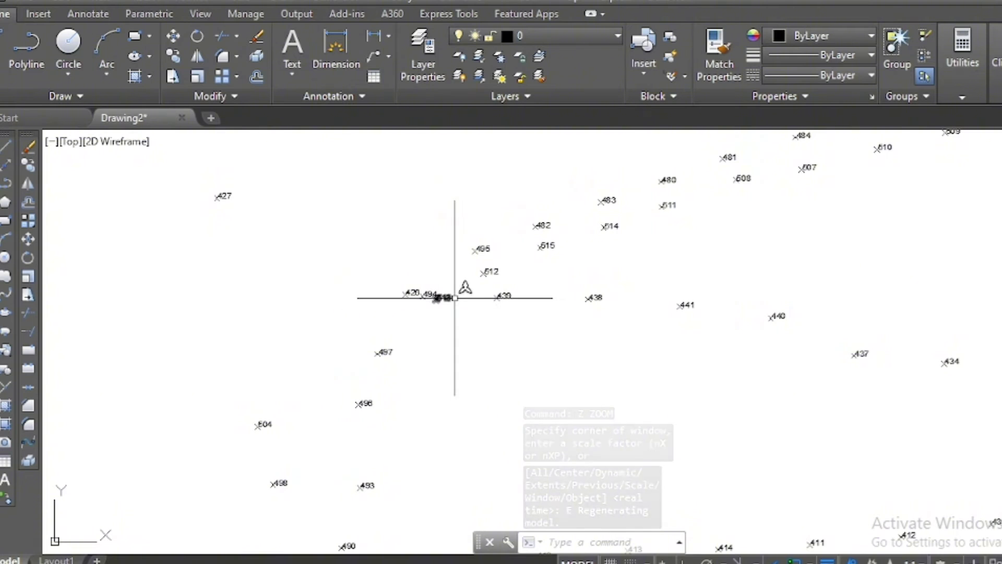
{"action": "scroll", "coordinate": [467, 298], "scroll_direction": "down", "scroll_amount": 3}
{"action": "scroll", "coordinate": [506, 161], "scroll_direction": "up", "scroll_amount": 6}
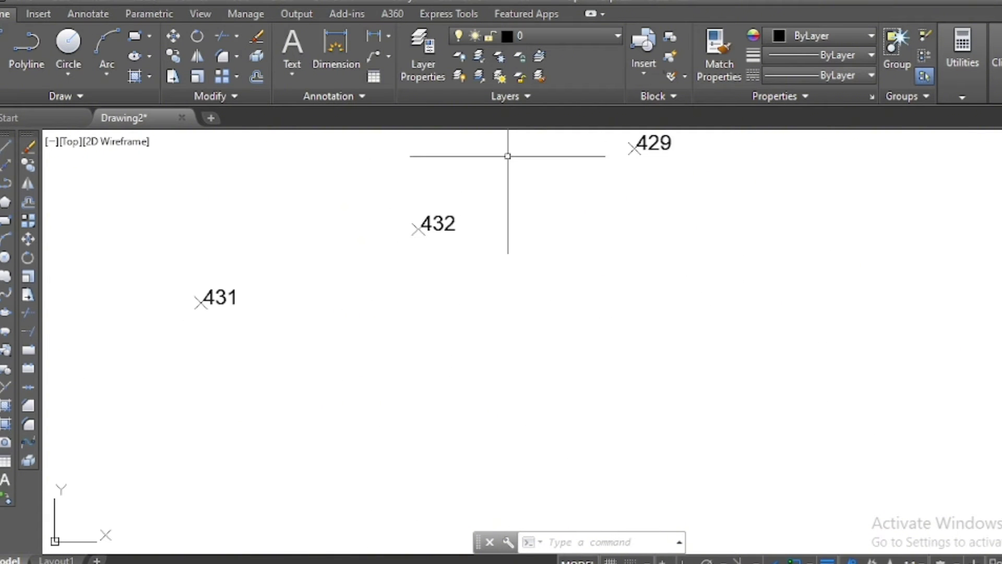
{"action": "scroll", "coordinate": [563, 235], "scroll_direction": "down", "scroll_amount": 5}
{"action": "scroll", "coordinate": [696, 304], "scroll_direction": "up", "scroll_amount": 3}
{"action": "scroll", "coordinate": [615, 262], "scroll_direction": "up", "scroll_amount": 2}
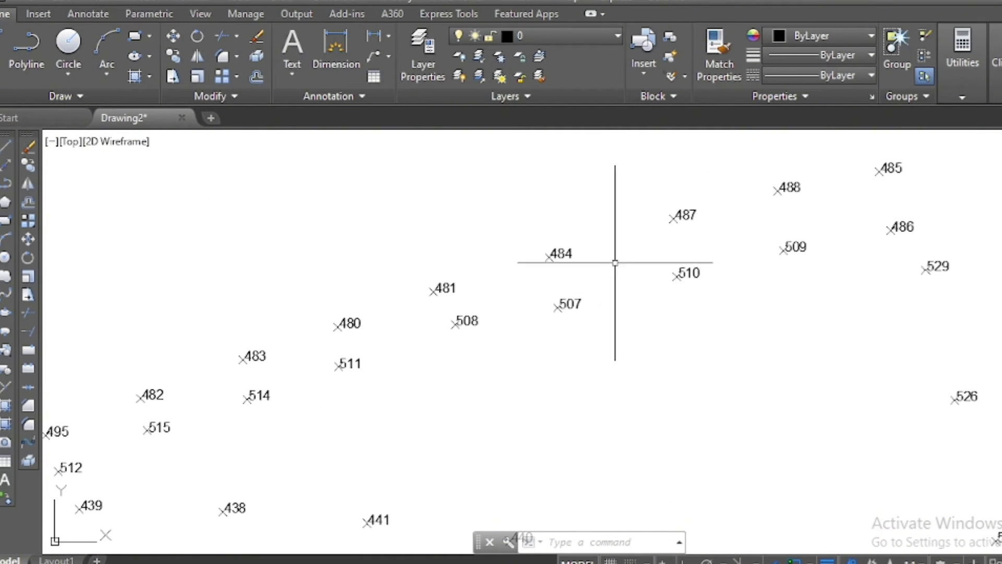
{"action": "scroll", "coordinate": [624, 220], "scroll_direction": "down", "scroll_amount": 3}
{"action": "scroll", "coordinate": [599, 347], "scroll_direction": "down", "scroll_amount": 3}
{"action": "scroll", "coordinate": [515, 307], "scroll_direction": "down", "scroll_amount": 1}
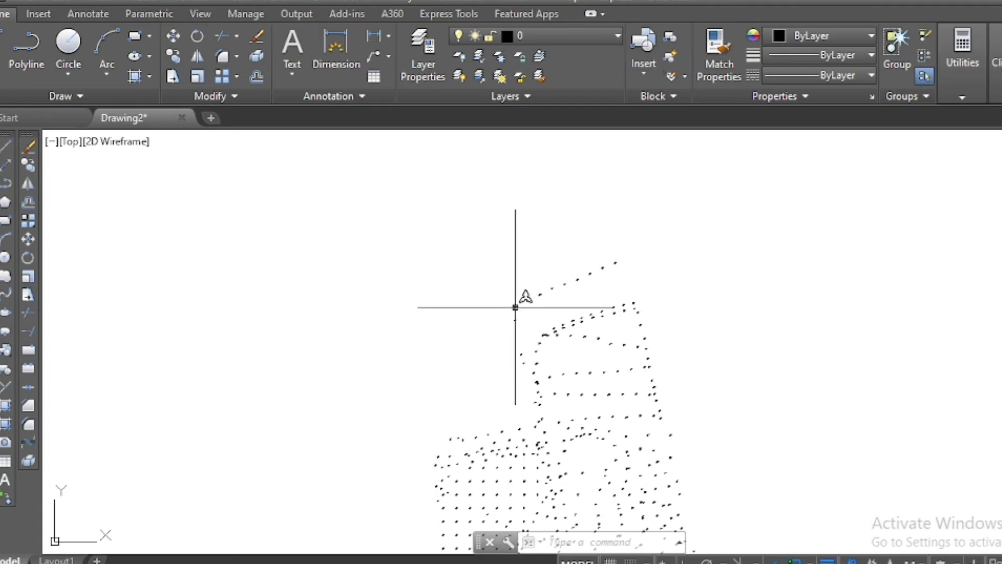
{"action": "scroll", "coordinate": [566, 325], "scroll_direction": "up", "scroll_amount": 5}
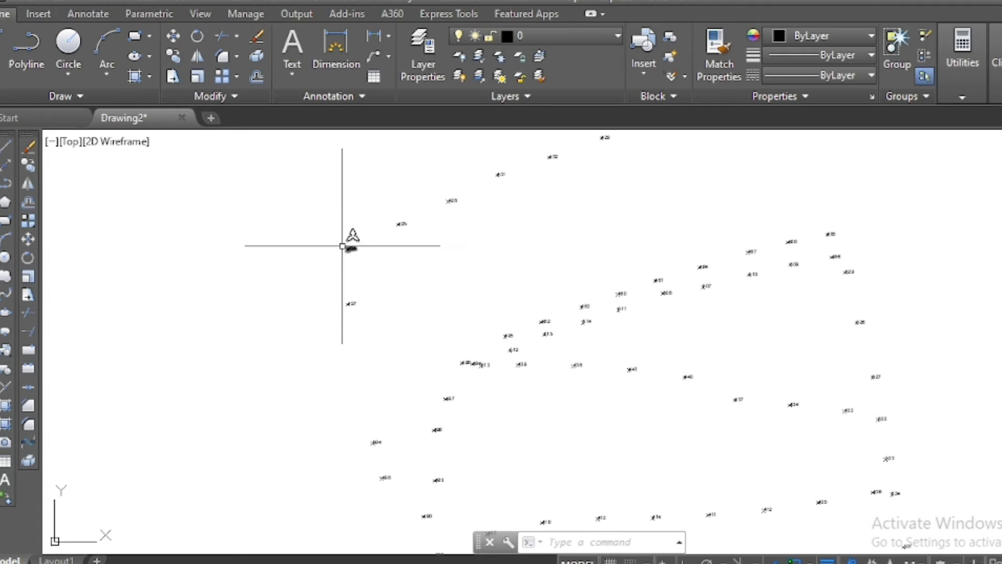
{"action": "scroll", "coordinate": [343, 246], "scroll_direction": "up", "scroll_amount": 4}
{"action": "scroll", "coordinate": [347, 250], "scroll_direction": "up", "scroll_amount": 3}
- Window-select point 424 with its label, then clear the selection
{"action": "left_click", "coordinate": [369, 238]}
{"action": "left_click", "coordinate": [321, 272]}
{"action": "key", "text": "Escape"}
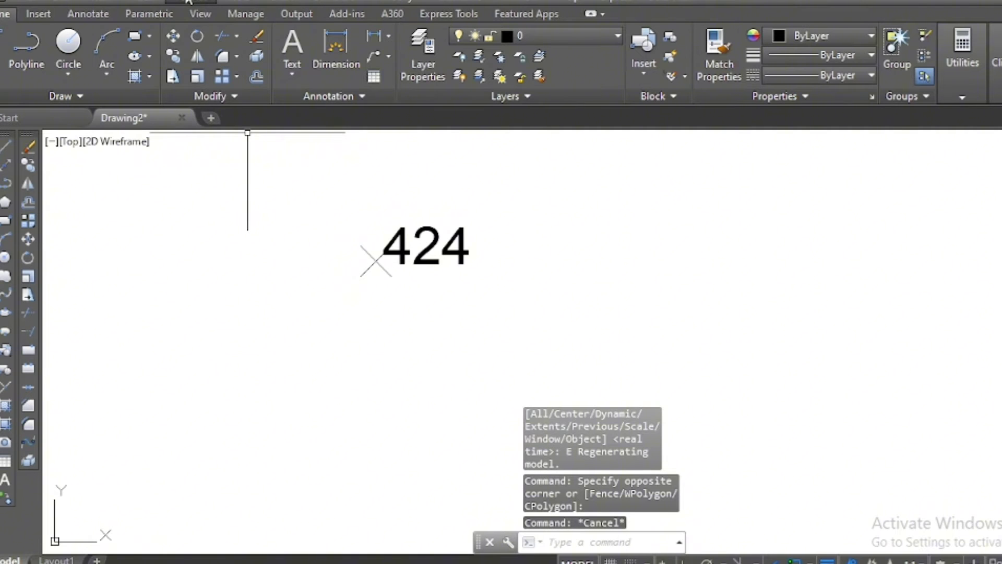
{"action": "left_click", "coordinate": [188, 2]}
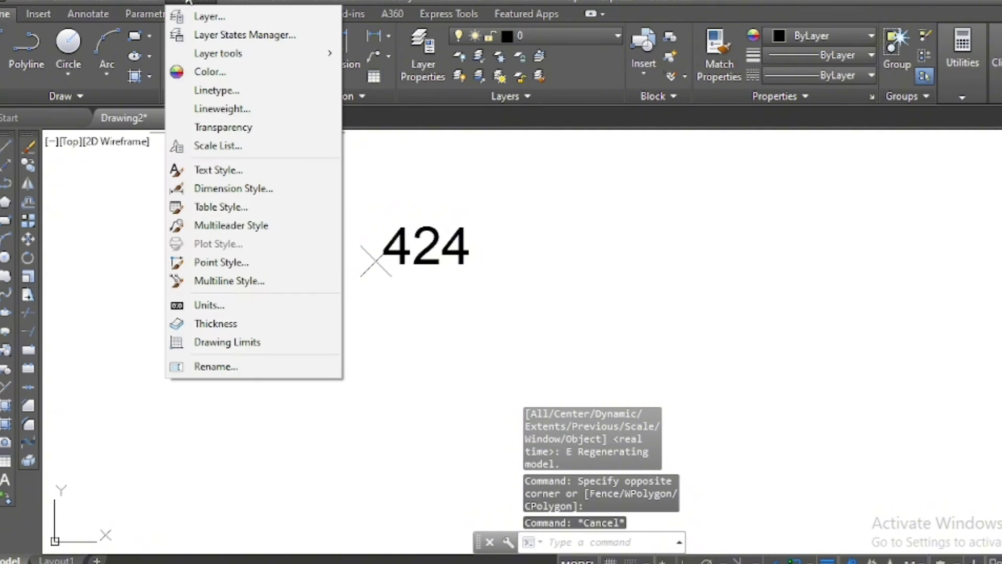
- Change the point style to the circled-X marker
{"action": "left_click", "coordinate": [237, 263]}
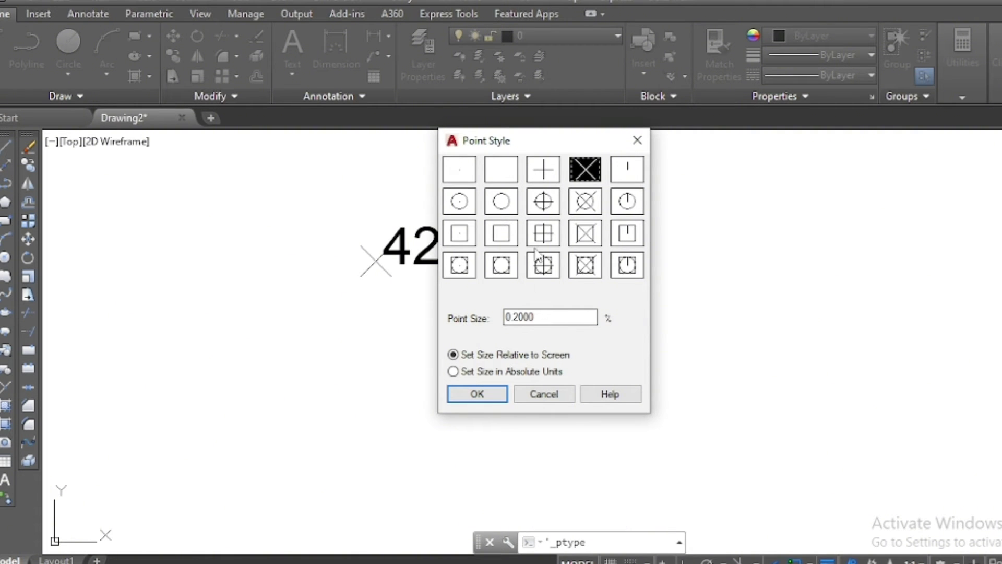
{"action": "left_click", "coordinate": [587, 205]}
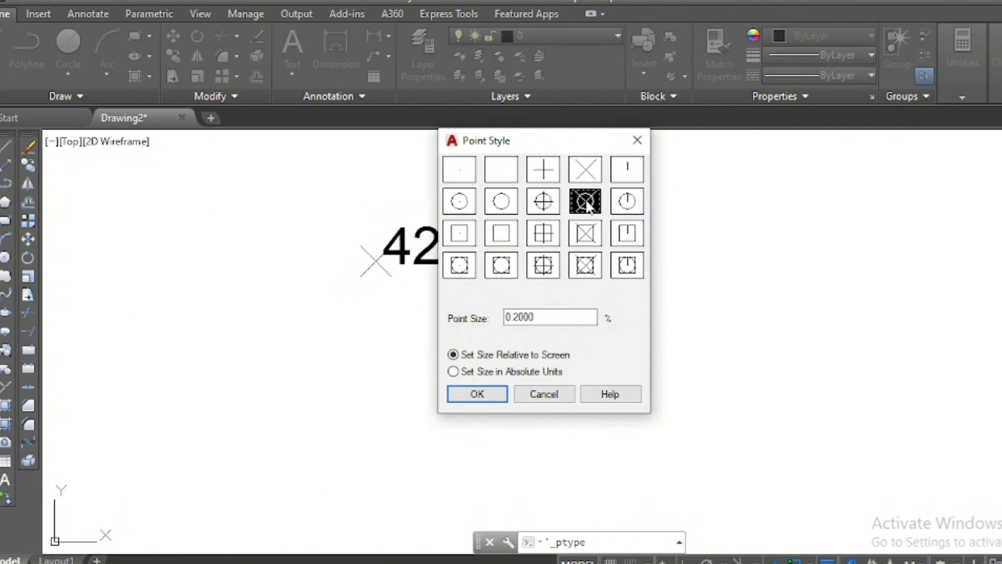
{"action": "left_click", "coordinate": [499, 395]}
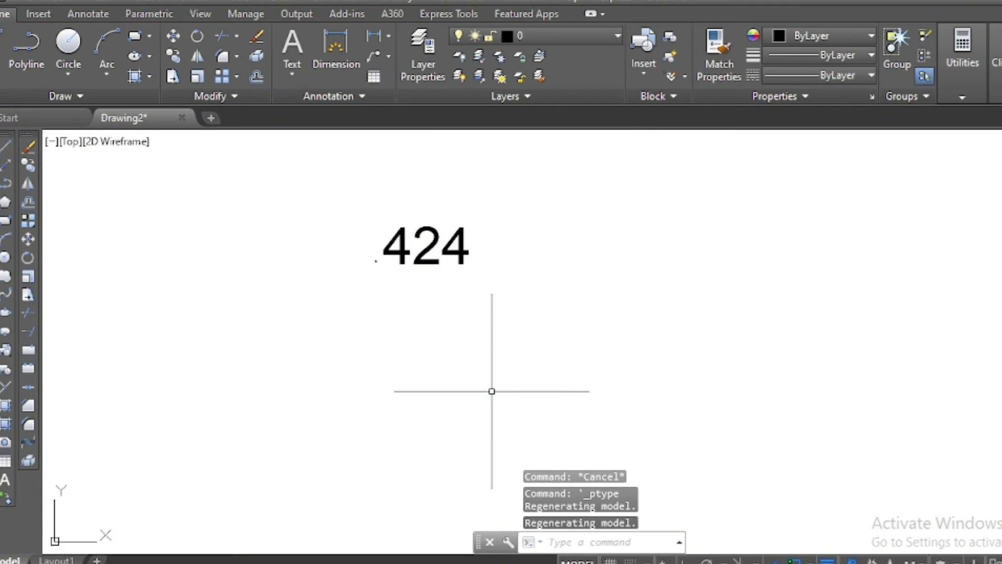
- Zoom in on points 423, 422 and 419 and pick the 422 point block
{"action": "scroll", "coordinate": [367, 256], "scroll_direction": "up", "scroll_amount": 5}
{"action": "scroll", "coordinate": [367, 255], "scroll_direction": "down", "scroll_amount": 5}
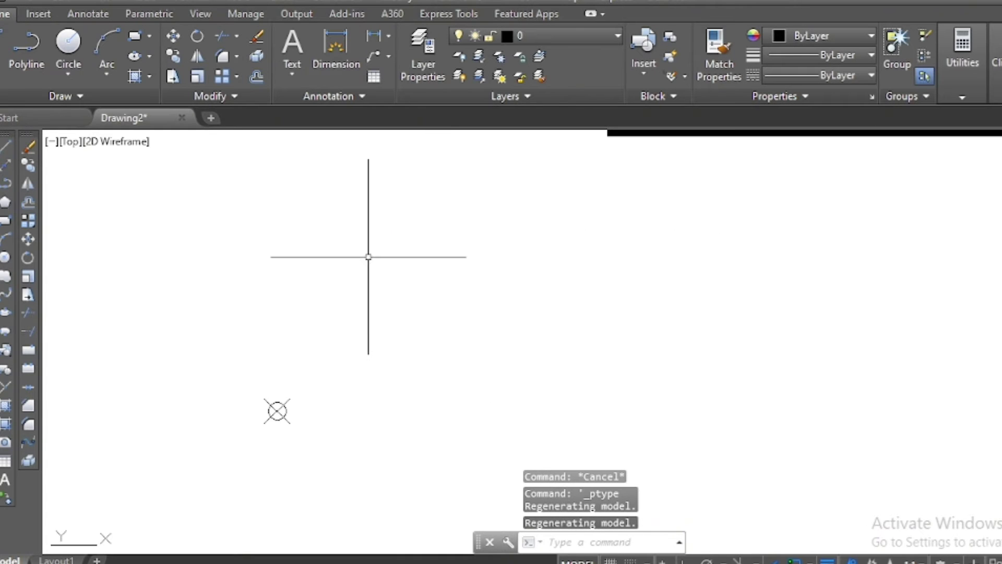
{"action": "scroll", "coordinate": [431, 256], "scroll_direction": "up", "scroll_amount": 5}
{"action": "scroll", "coordinate": [435, 260], "scroll_direction": "down", "scroll_amount": 5}
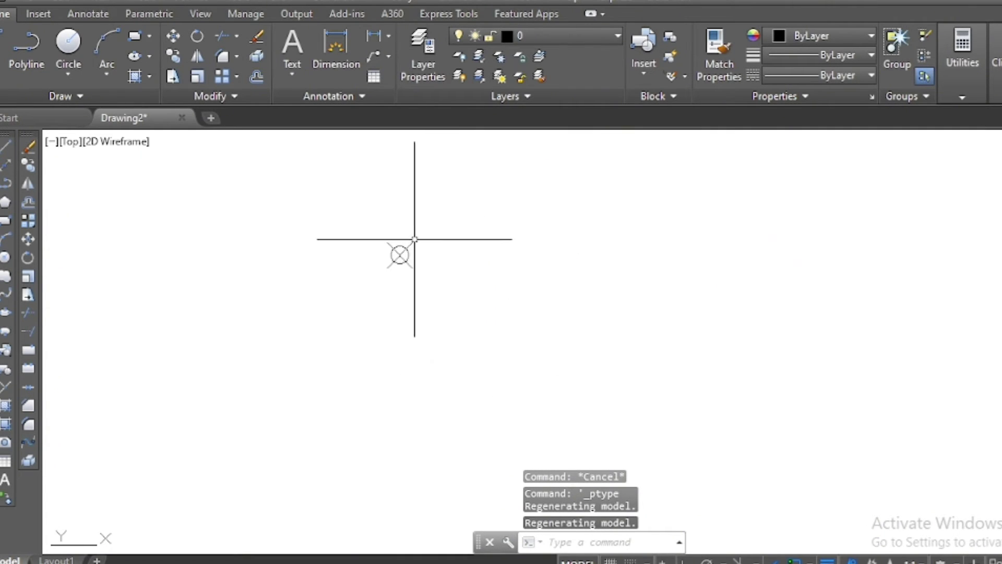
{"action": "scroll", "coordinate": [411, 236], "scroll_direction": "up", "scroll_amount": 5}
{"action": "scroll", "coordinate": [409, 272], "scroll_direction": "down", "scroll_amount": 3}
{"action": "scroll", "coordinate": [358, 217], "scroll_direction": "down", "scroll_amount": 2}
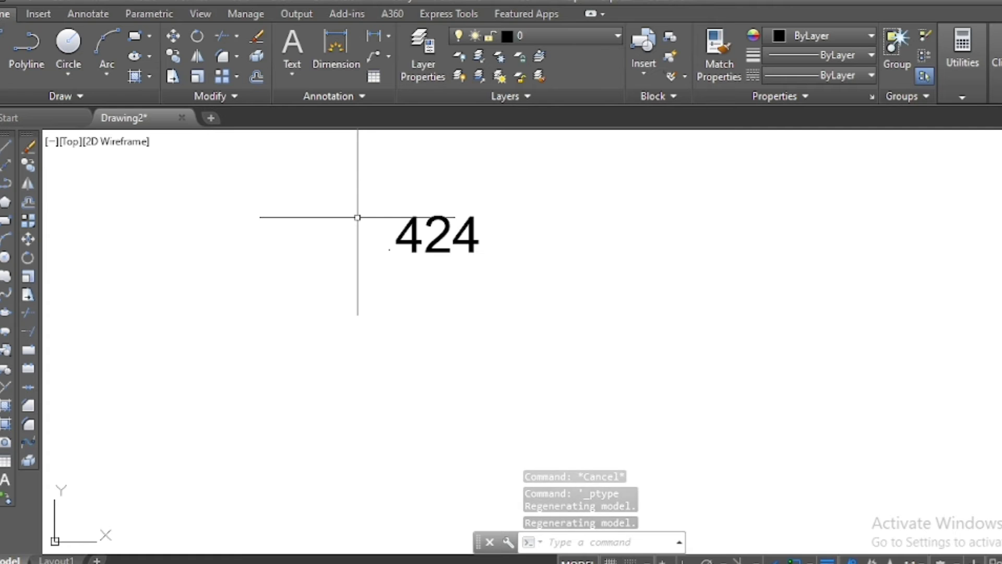
{"action": "scroll", "coordinate": [441, 256], "scroll_direction": "down", "scroll_amount": 5}
{"action": "scroll", "coordinate": [496, 167], "scroll_direction": "up", "scroll_amount": 2}
{"action": "scroll", "coordinate": [505, 161], "scroll_direction": "up", "scroll_amount": 4}
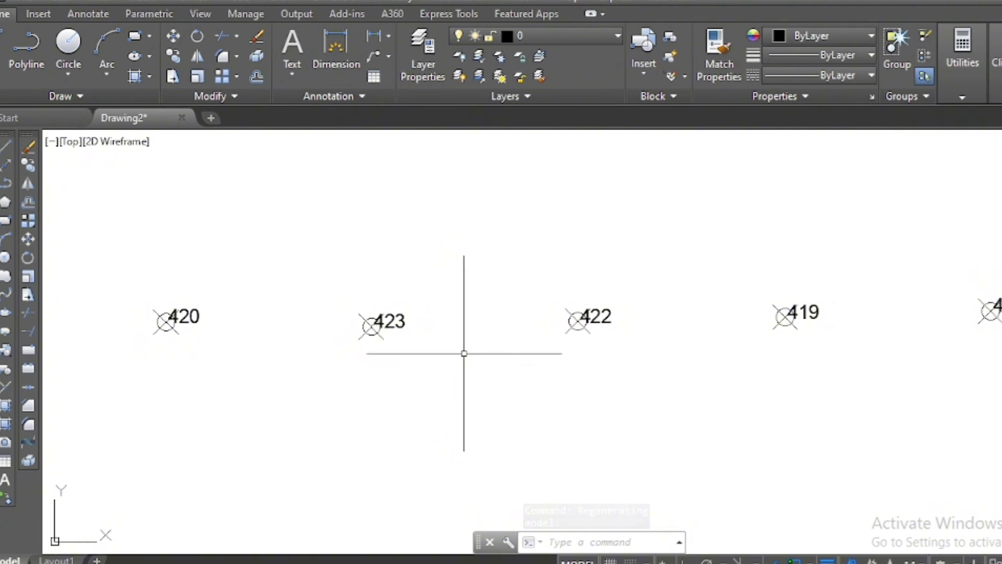
{"action": "scroll", "coordinate": [464, 353], "scroll_direction": "down", "scroll_amount": 2}
{"action": "scroll", "coordinate": [555, 332], "scroll_direction": "up", "scroll_amount": 3}
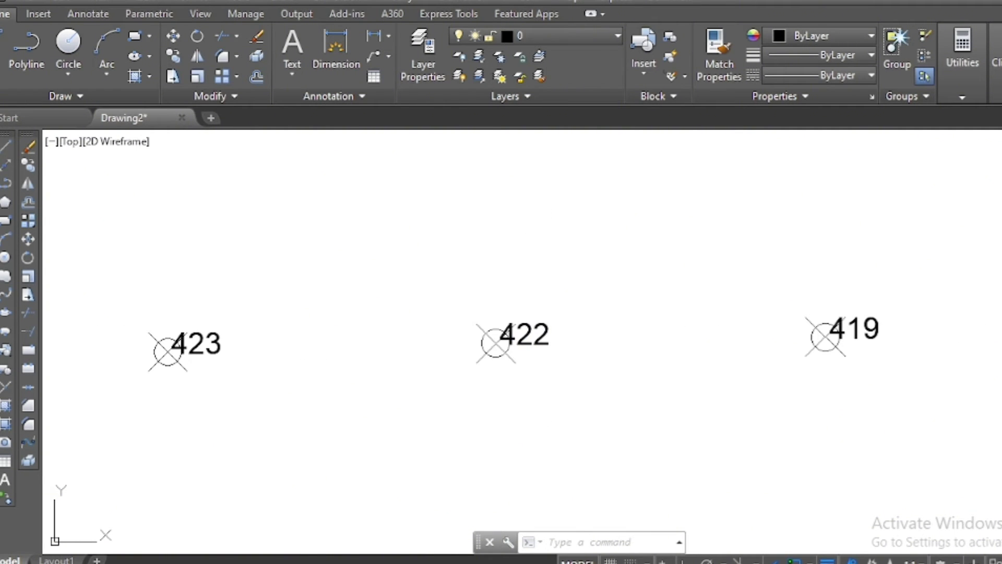
{"action": "left_click", "coordinate": [547, 324]}
- Open the 422 point block in the Block Editor
{"action": "right_click", "coordinate": [548, 327]}
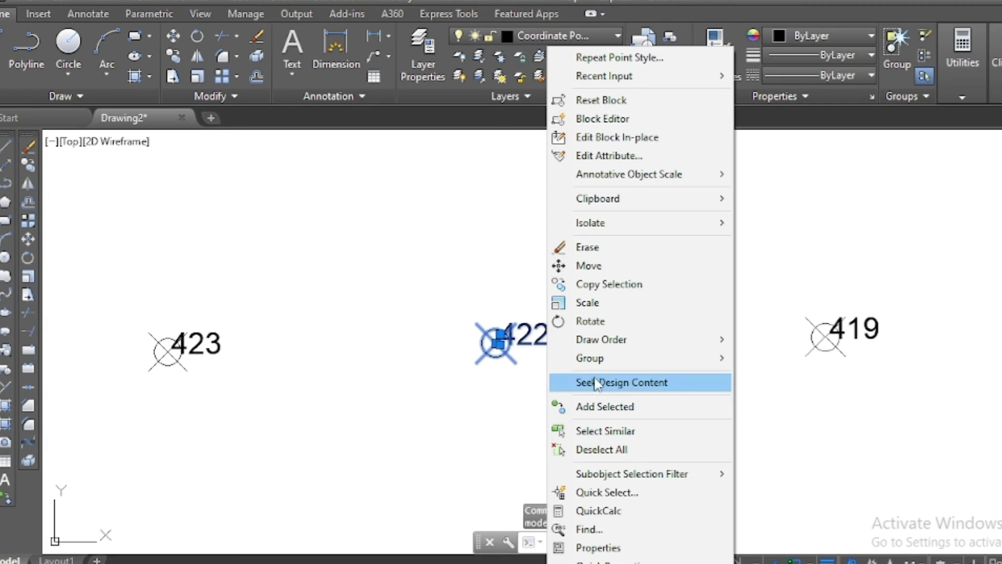
{"action": "left_click", "coordinate": [604, 122]}
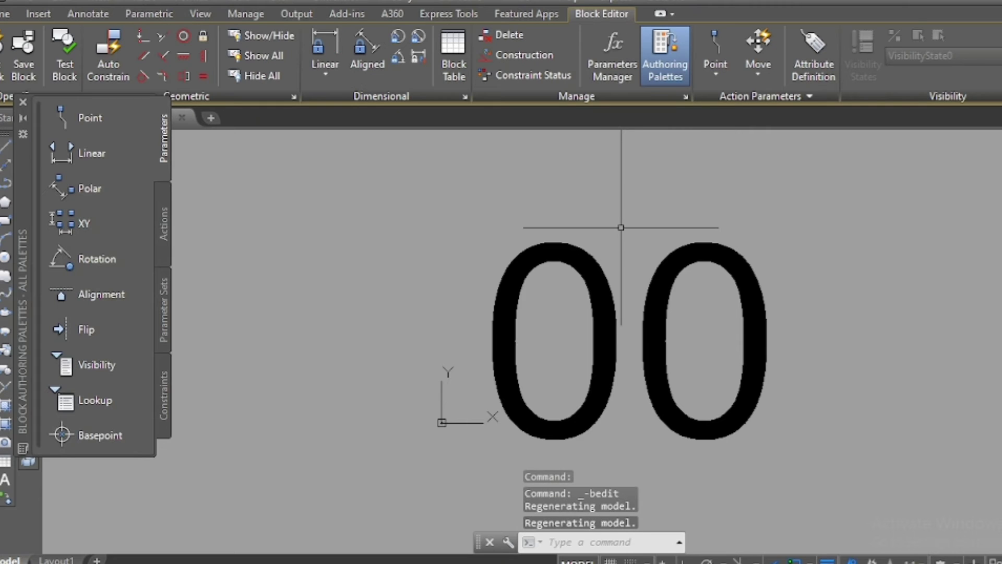
{"action": "scroll", "coordinate": [621, 230], "scroll_direction": "down", "scroll_amount": 1}
{"action": "scroll", "coordinate": [621, 230], "scroll_direction": "down", "scroll_amount": 2}
{"action": "scroll", "coordinate": [574, 292], "scroll_direction": "down", "scroll_amount": 4}
{"action": "scroll", "coordinate": [634, 280], "scroll_direction": "up", "scroll_amount": 2}
{"action": "scroll", "coordinate": [639, 277], "scroll_direction": "up", "scroll_amount": 2}
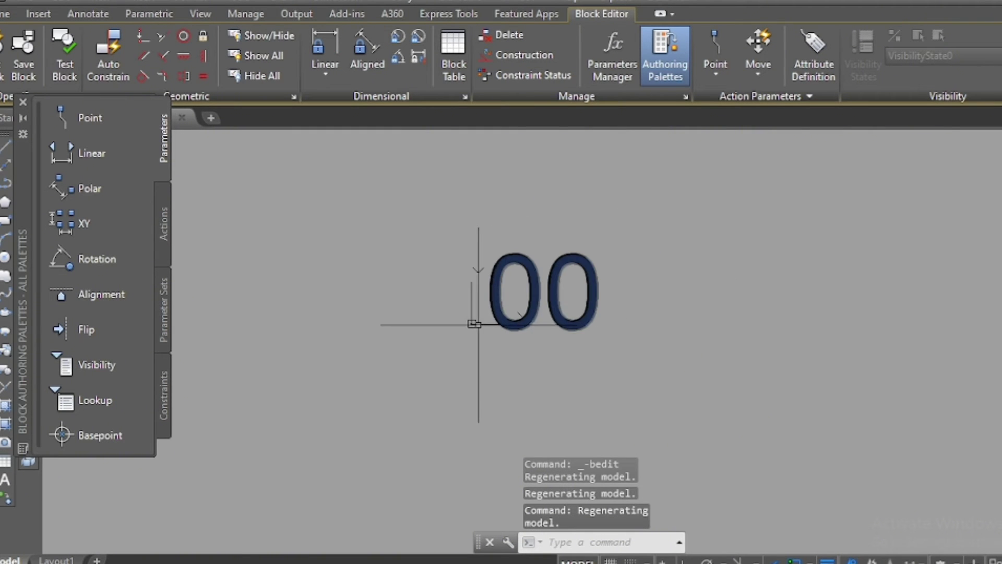
{"action": "scroll", "coordinate": [452, 320], "scroll_direction": "up", "scroll_amount": 5}
- Window-select the block's base point at the origin, then cancel
{"action": "left_click", "coordinate": [457, 308]}
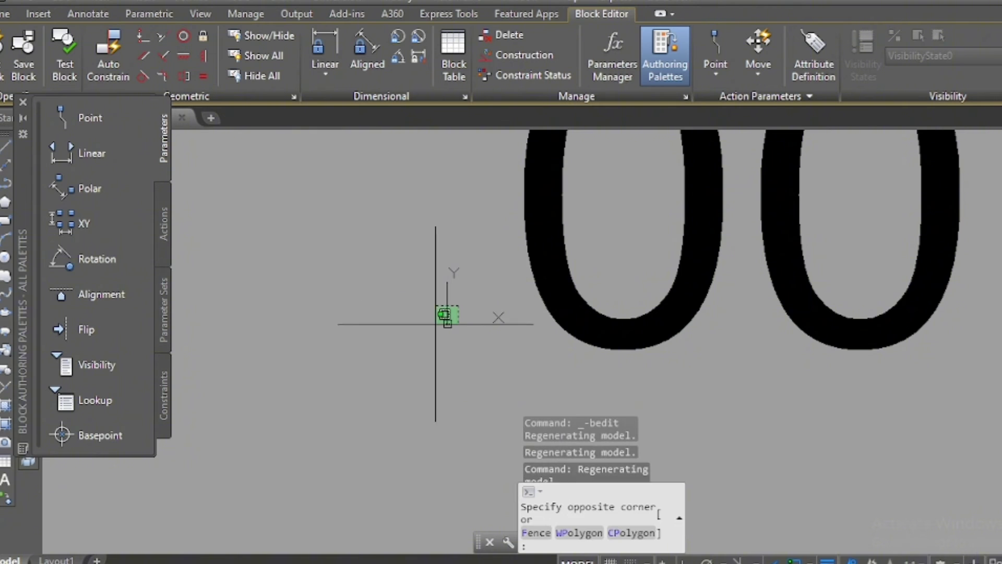
{"action": "left_click", "coordinate": [406, 354]}
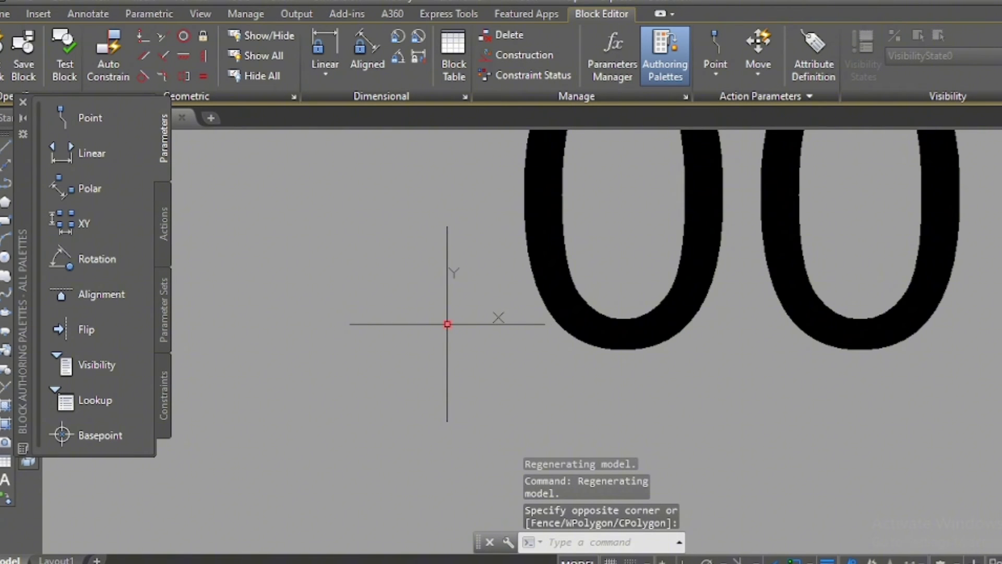
{"action": "key", "text": "Escape"}
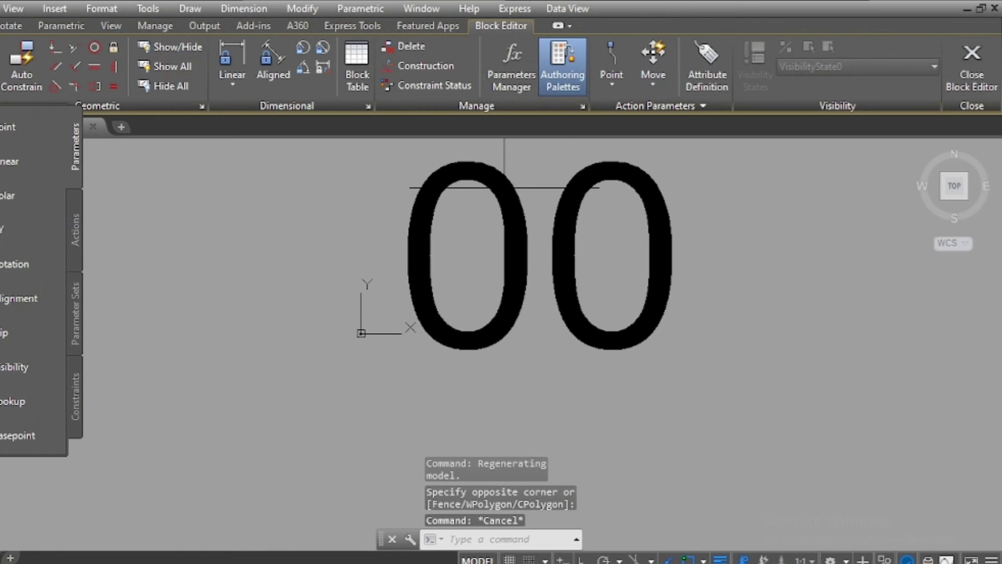
{"action": "scroll", "coordinate": [456, 341], "scroll_direction": "down", "scroll_amount": 3}
{"action": "left_click", "coordinate": [487, 267]}
- Change the 00 attribute's text height from 1 to 2 in Properties
{"action": "left_click", "coordinate": [474, 285]}
{"action": "right_click", "coordinate": [470, 273]}
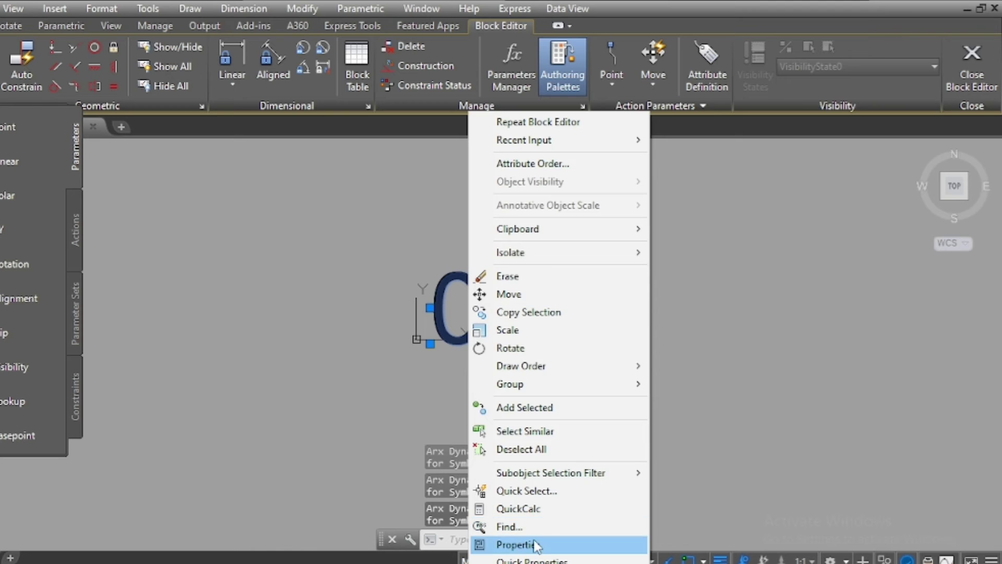
{"action": "left_click", "coordinate": [538, 544]}
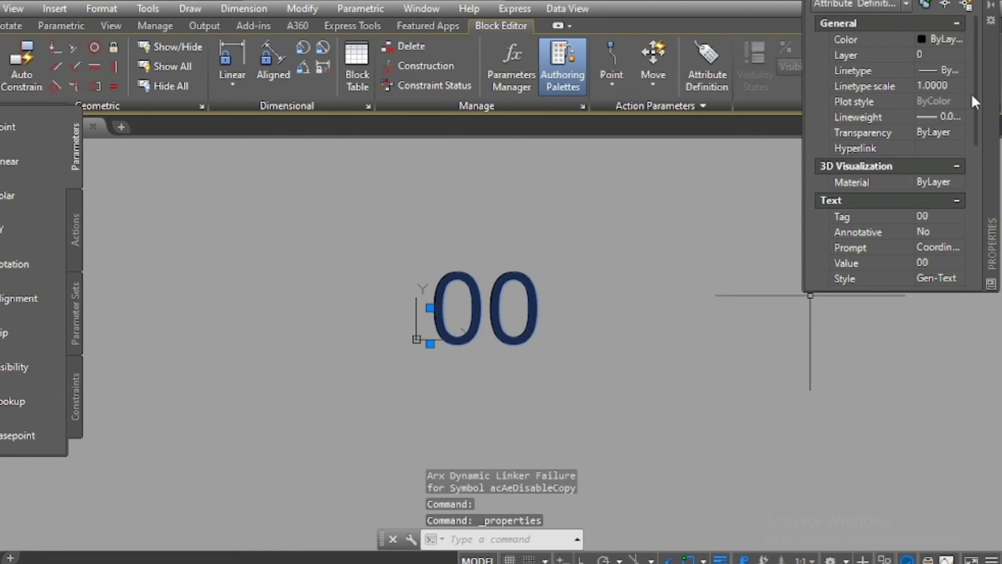
{"action": "left_click_drag", "start_coordinate": [977, 97], "coordinate": [975, 157]}
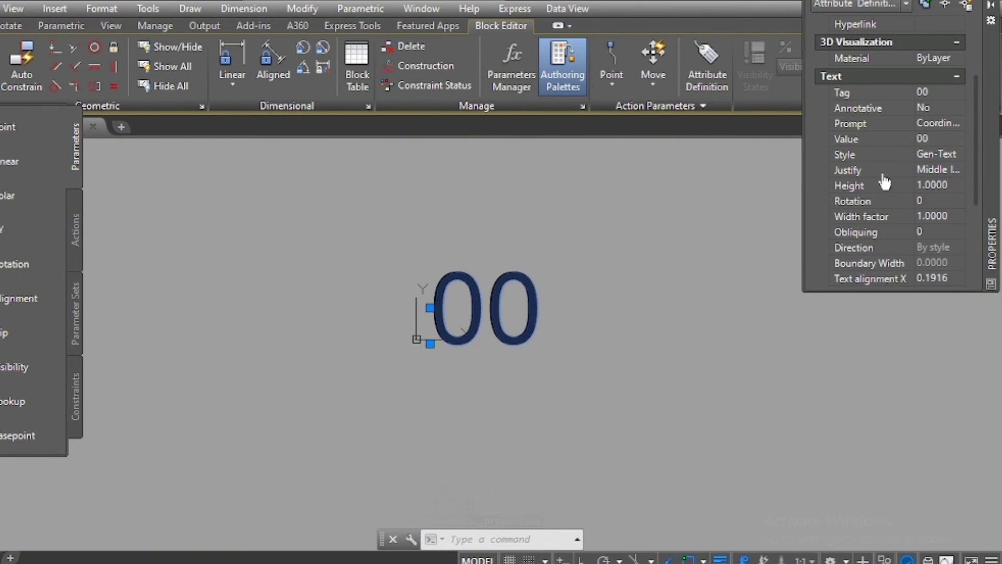
{"action": "left_click", "coordinate": [955, 187]}
{"action": "type", "text": "2"}
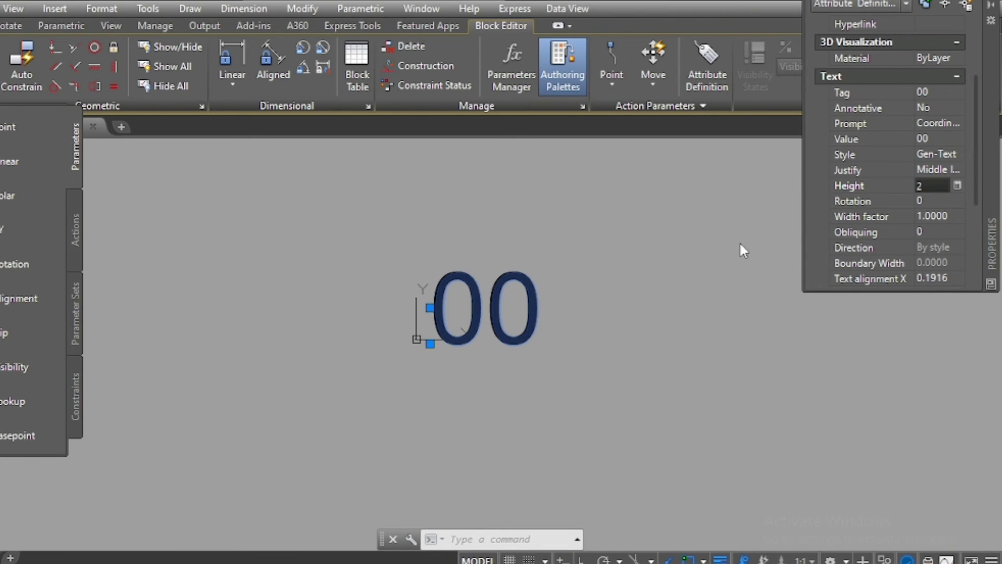
{"action": "key", "text": "Return"}
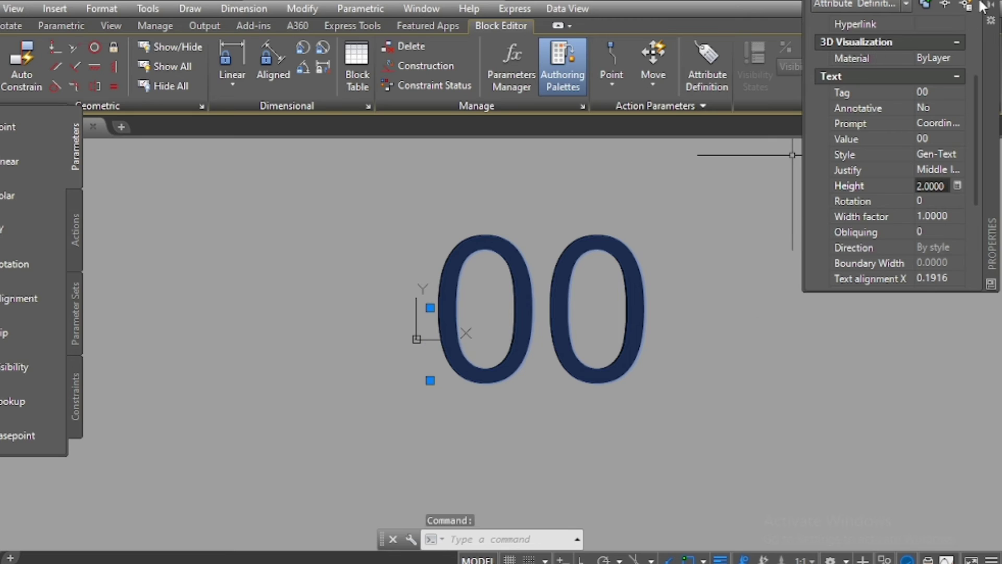
{"action": "left_click", "coordinate": [982, 5]}
- Clear the selection and window-select the 00 text again
{"action": "key", "text": "Escape"}
{"action": "left_click", "coordinate": [635, 218]}
{"action": "left_click", "coordinate": [606, 245]}
- Move the 00 attribute slightly right of the block base point
{"action": "type", "text": "m"}
{"action": "key", "text": "Return"}
{"action": "scroll", "coordinate": [536, 384], "scroll_direction": "down", "scroll_amount": 1}
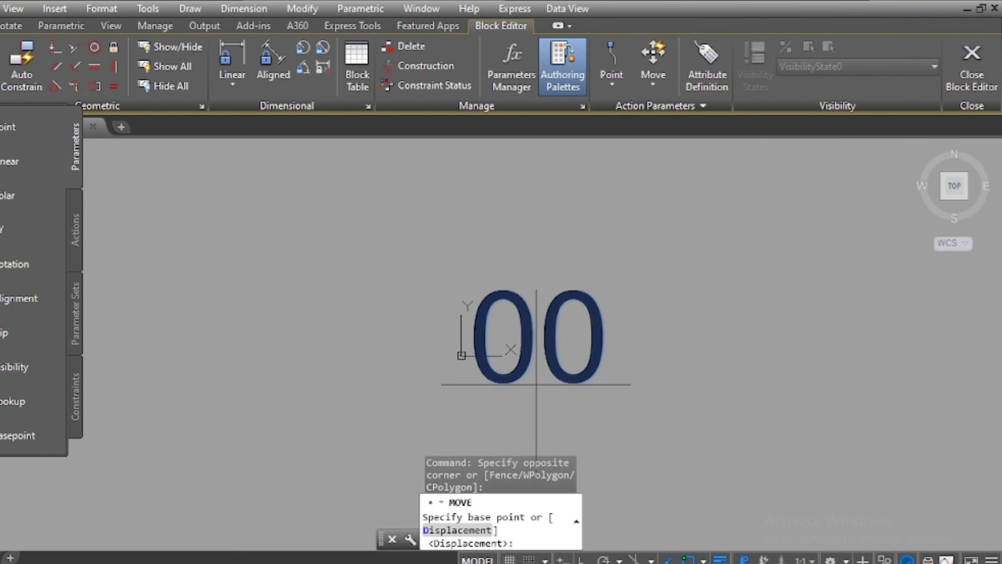
{"action": "left_click", "coordinate": [634, 309]}
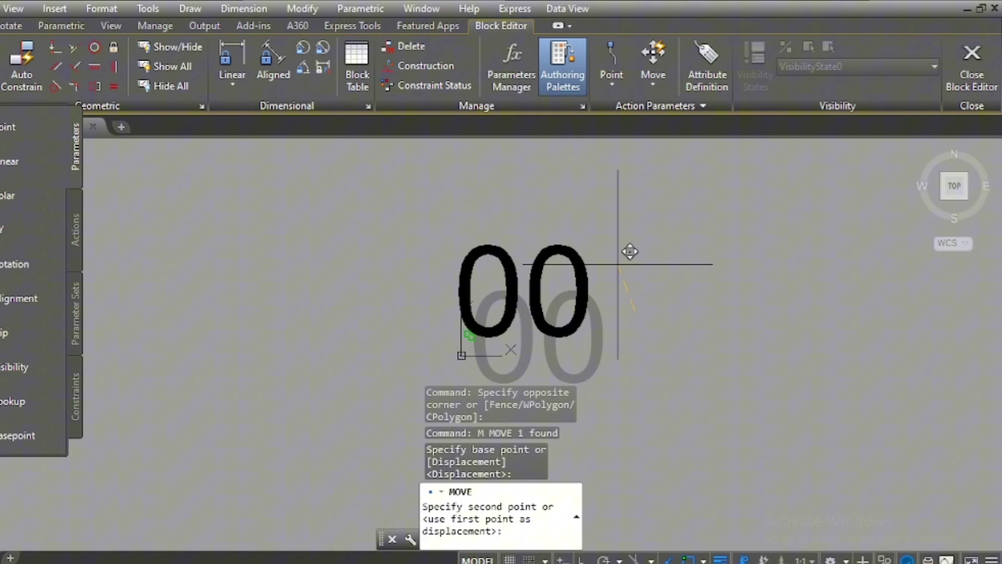
{"action": "left_click", "coordinate": [661, 264]}
- Start a second move of the 00 text, cancel it, and close the Block Editor
{"action": "left_click", "coordinate": [619, 267]}
{"action": "type", "text": "m"}
{"action": "key", "text": "Return"}
{"action": "left_click", "coordinate": [497, 291]}
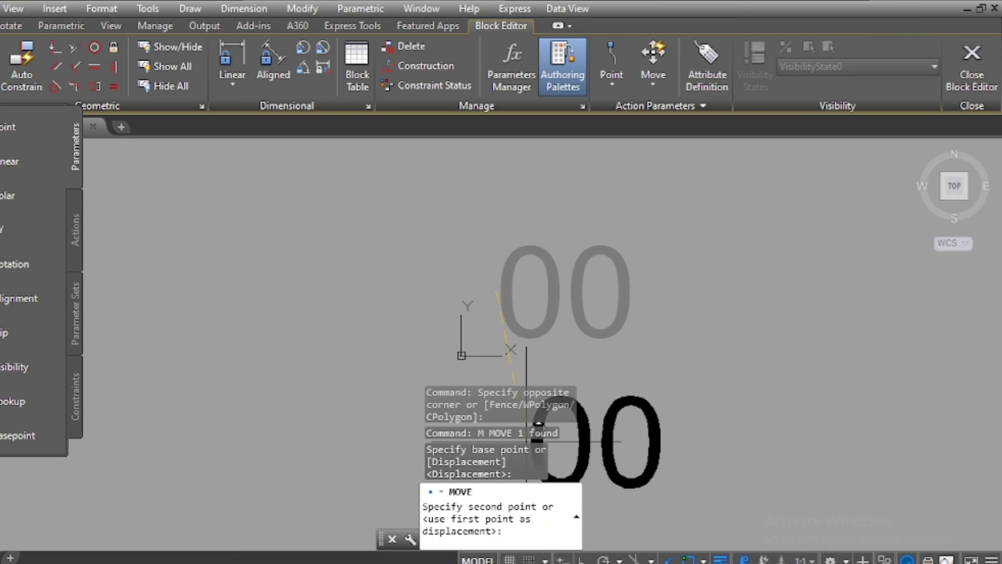
{"action": "key", "text": "Escape"}
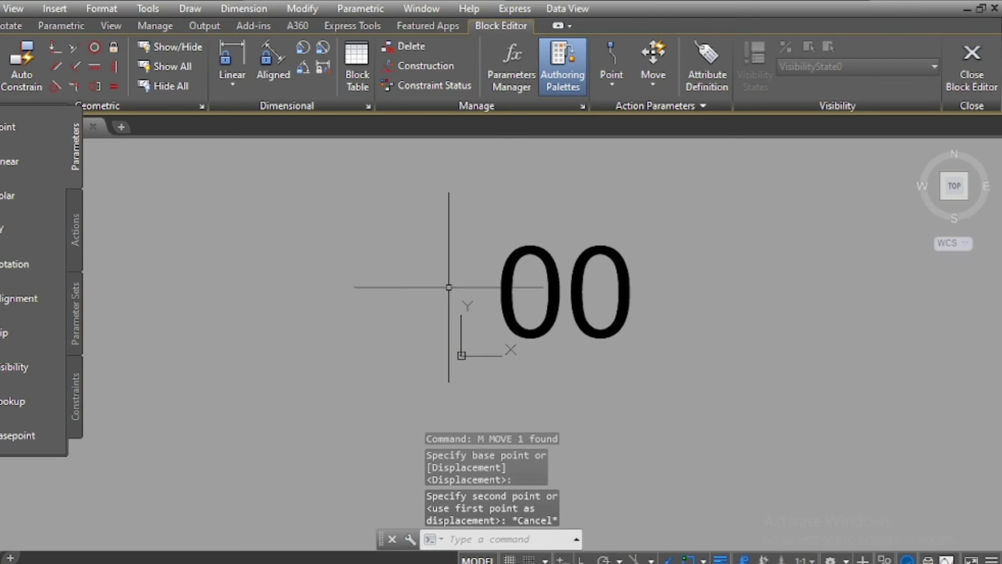
{"action": "left_click", "coordinate": [971, 74]}
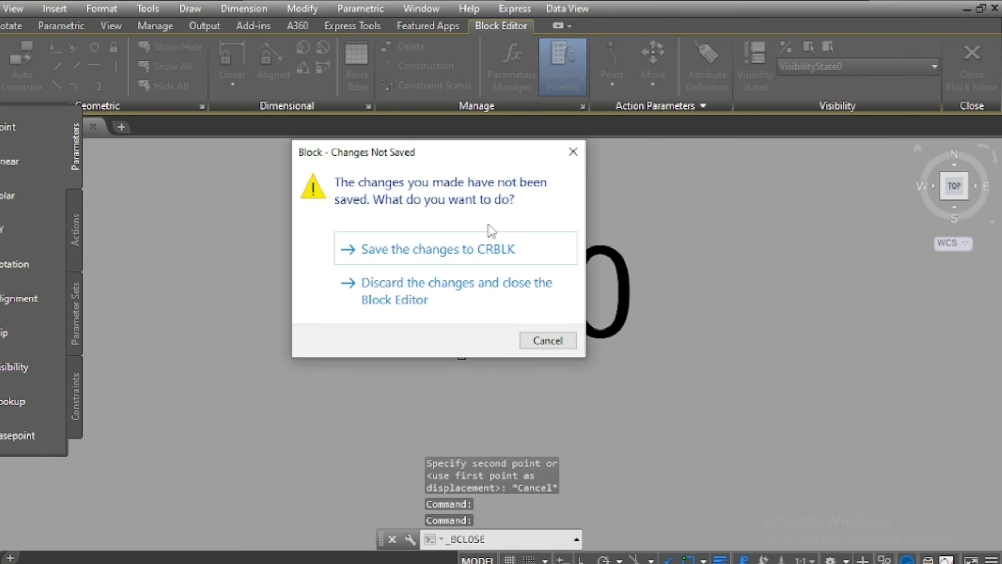
- Save the changes to CRBLK and return to the drawing
{"action": "left_click", "coordinate": [432, 253]}
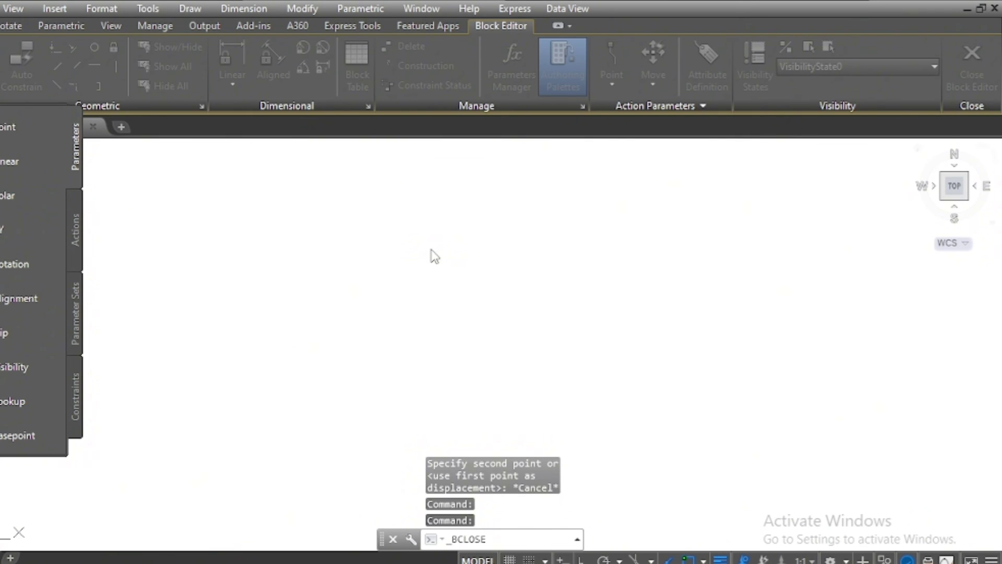
{"action": "scroll", "coordinate": [457, 277], "scroll_direction": "down", "scroll_amount": 3}
{"action": "scroll", "coordinate": [454, 297], "scroll_direction": "down", "scroll_amount": 3}
{"action": "scroll", "coordinate": [406, 254], "scroll_direction": "down", "scroll_amount": 3}
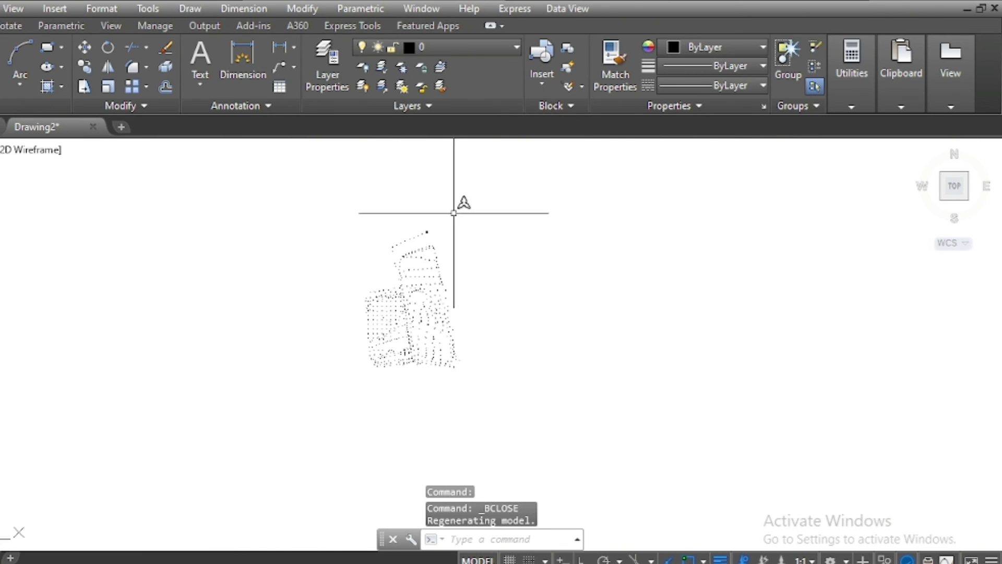
- Erase all 700 imported points and rerun the IMPO import
{"action": "left_click", "coordinate": [493, 194]}
{"action": "left_click", "coordinate": [267, 406]}
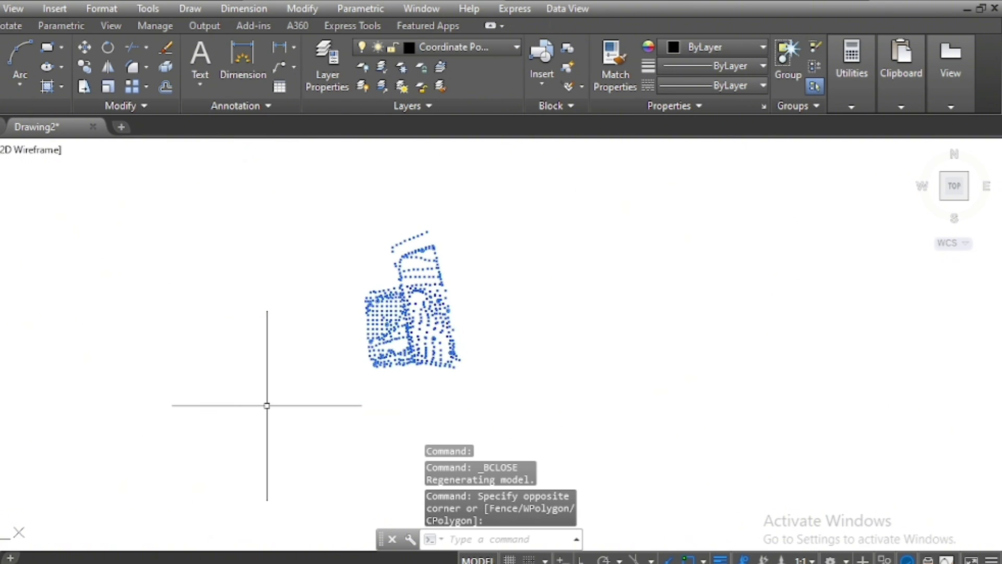
{"action": "type", "text": "E"}
{"action": "key", "text": "Return"}
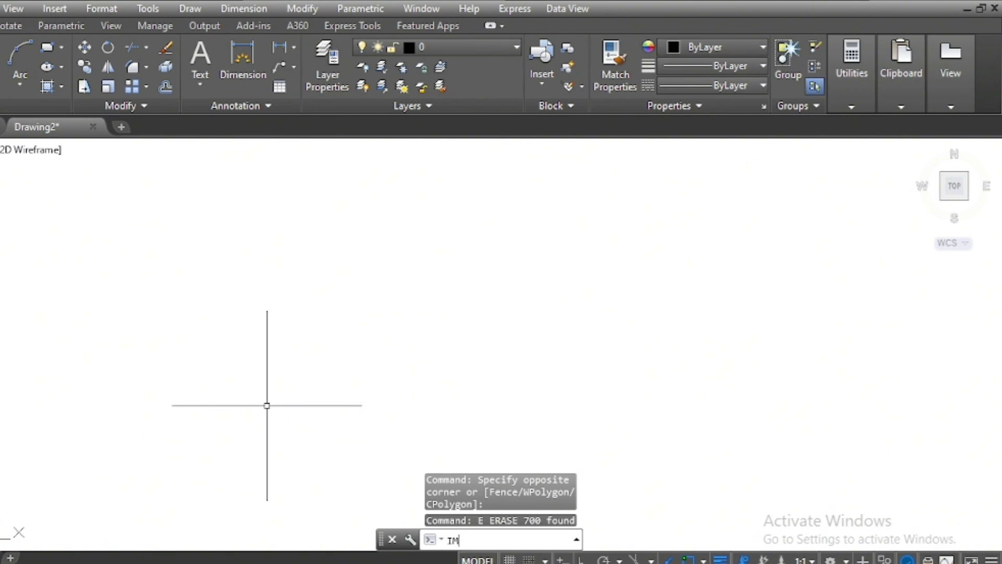
{"action": "type", "text": "PO"}
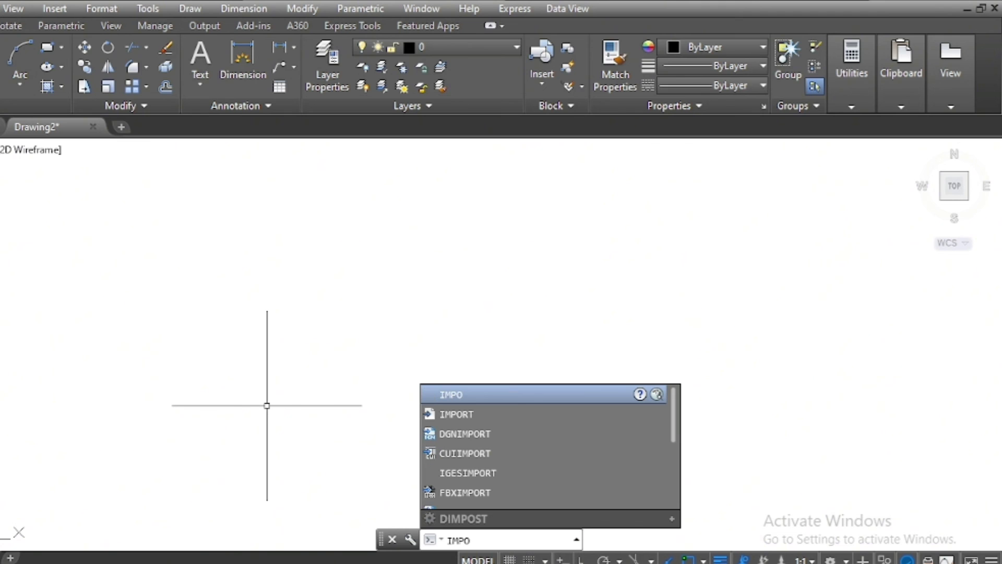
{"action": "key", "text": "Return"}
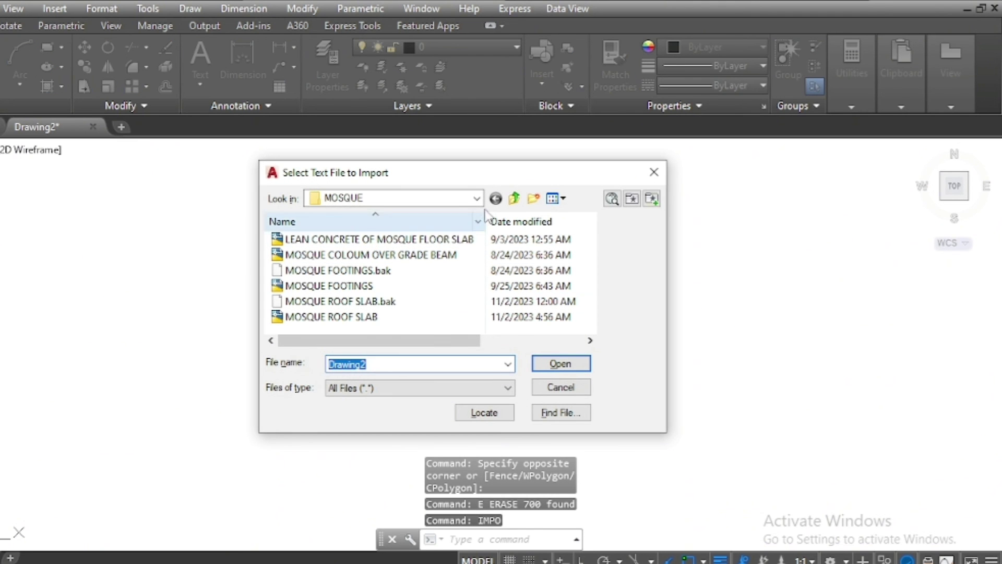
- Re-import the NGL survey points by choosing the NGL file in the Desktop's NGL folder
{"action": "left_click", "coordinate": [478, 199]}
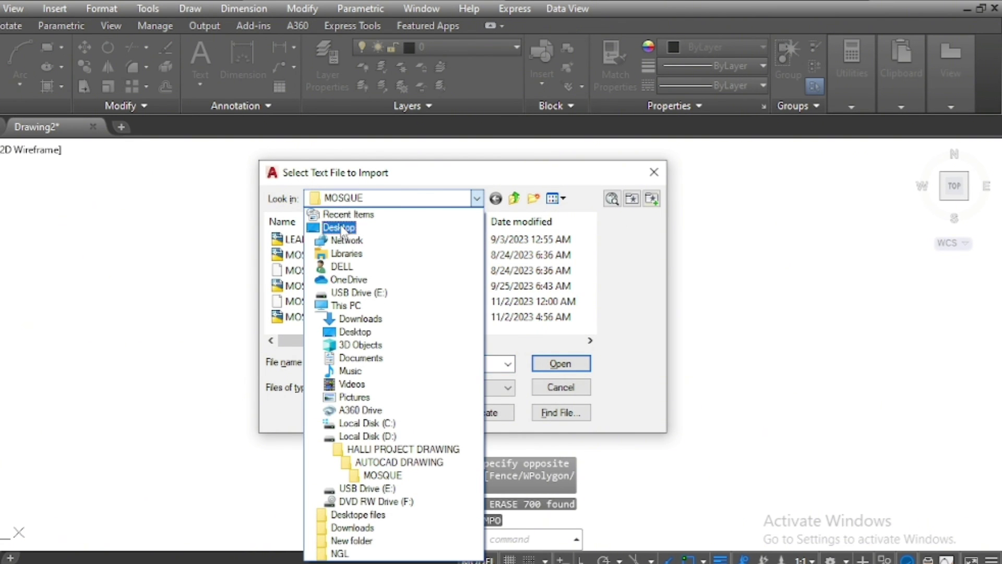
{"action": "left_click", "coordinate": [339, 227]}
{"action": "left_click_drag", "start_coordinate": [589, 230], "coordinate": [584, 290]}
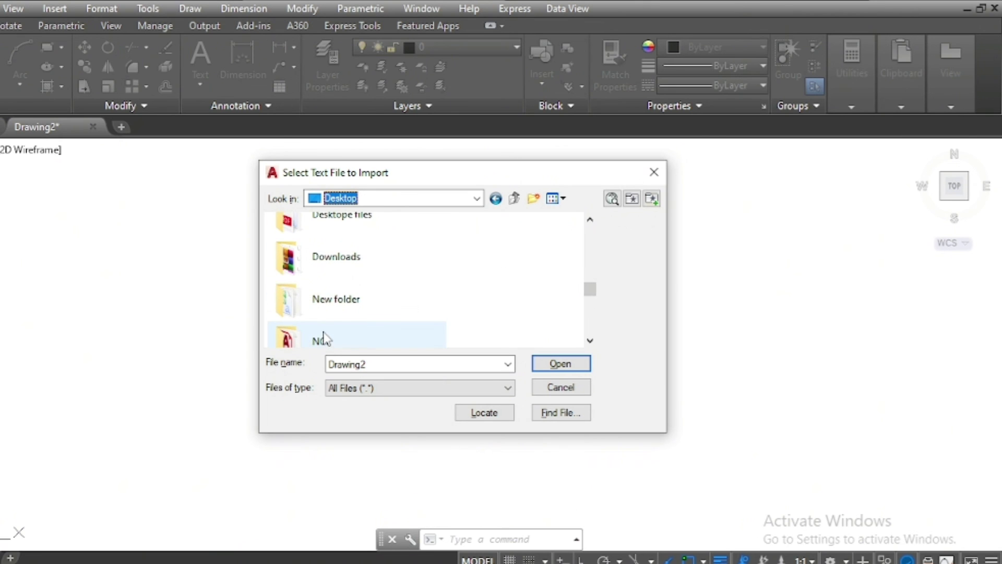
{"action": "double_click", "coordinate": [334, 341]}
{"action": "double_click", "coordinate": [307, 255]}
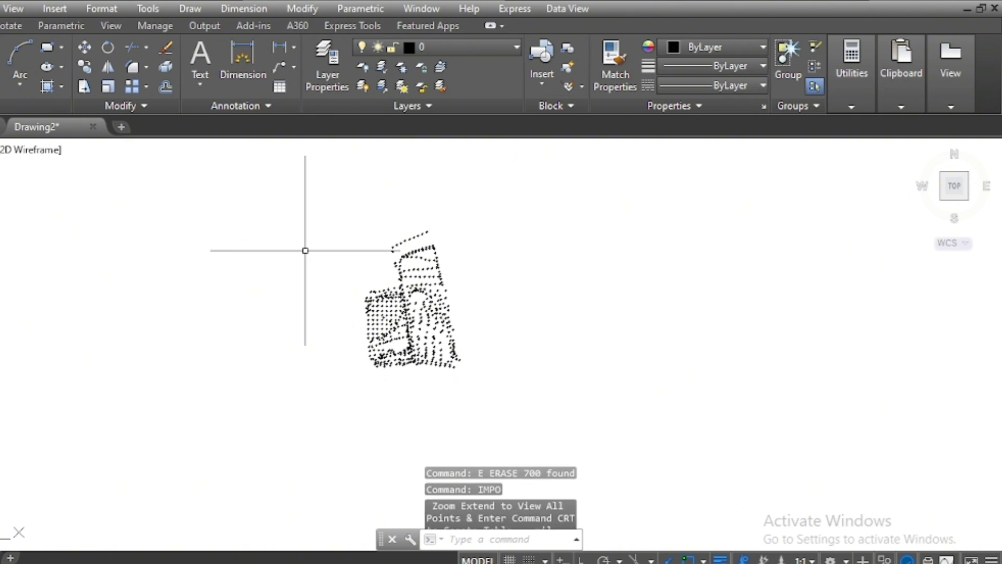
{"action": "scroll", "coordinate": [419, 244], "scroll_direction": "up", "scroll_amount": 3}
{"action": "scroll", "coordinate": [419, 244], "scroll_direction": "up", "scroll_amount": 5}
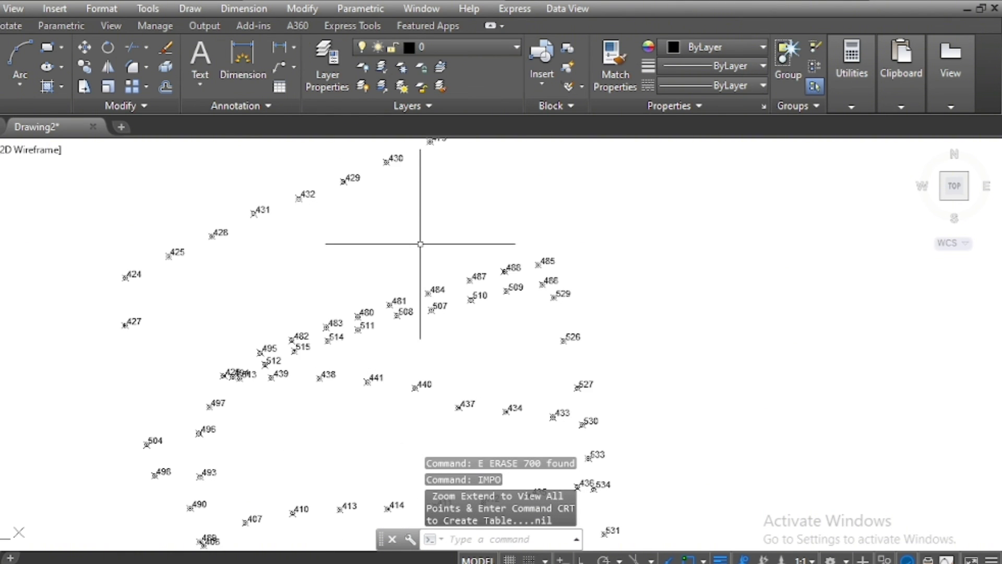
{"action": "scroll", "coordinate": [419, 242], "scroll_direction": "up", "scroll_amount": 3}
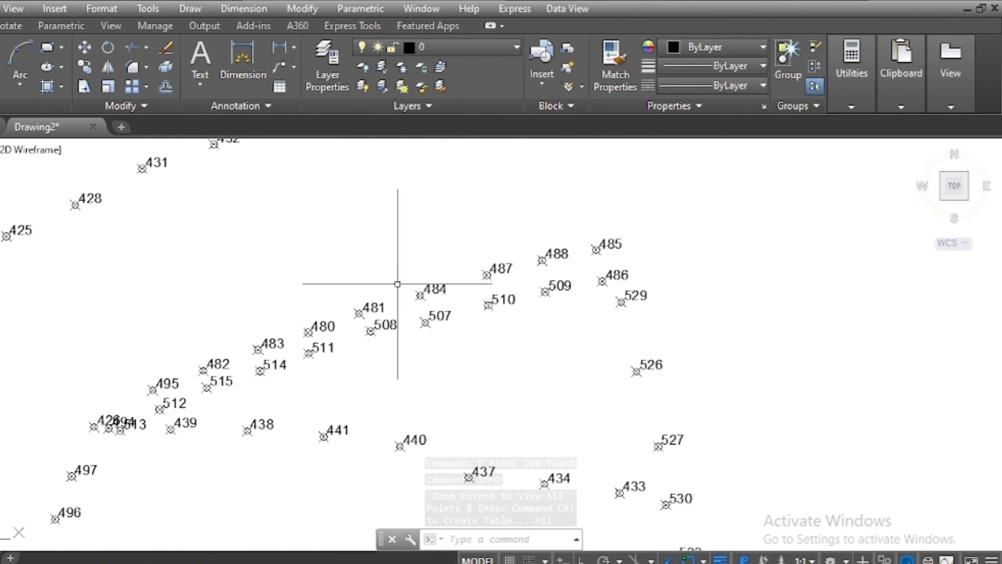
{"action": "scroll", "coordinate": [384, 283], "scroll_direction": "down", "scroll_amount": 4}
{"action": "scroll", "coordinate": [366, 231], "scroll_direction": "down", "scroll_amount": 2}
{"action": "scroll", "coordinate": [365, 225], "scroll_direction": "down", "scroll_amount": 2}
{"action": "scroll", "coordinate": [358, 224], "scroll_direction": "down", "scroll_amount": 1}
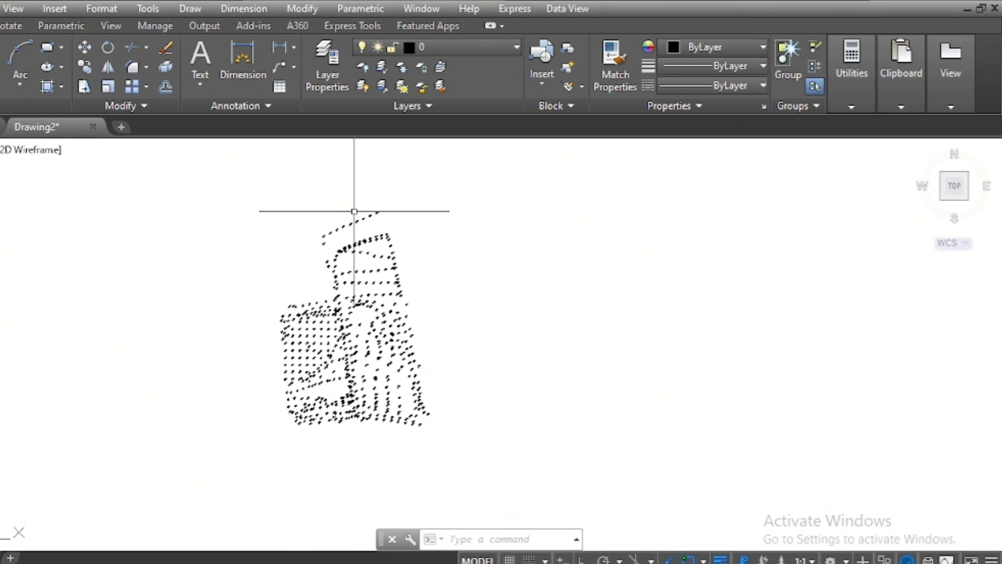